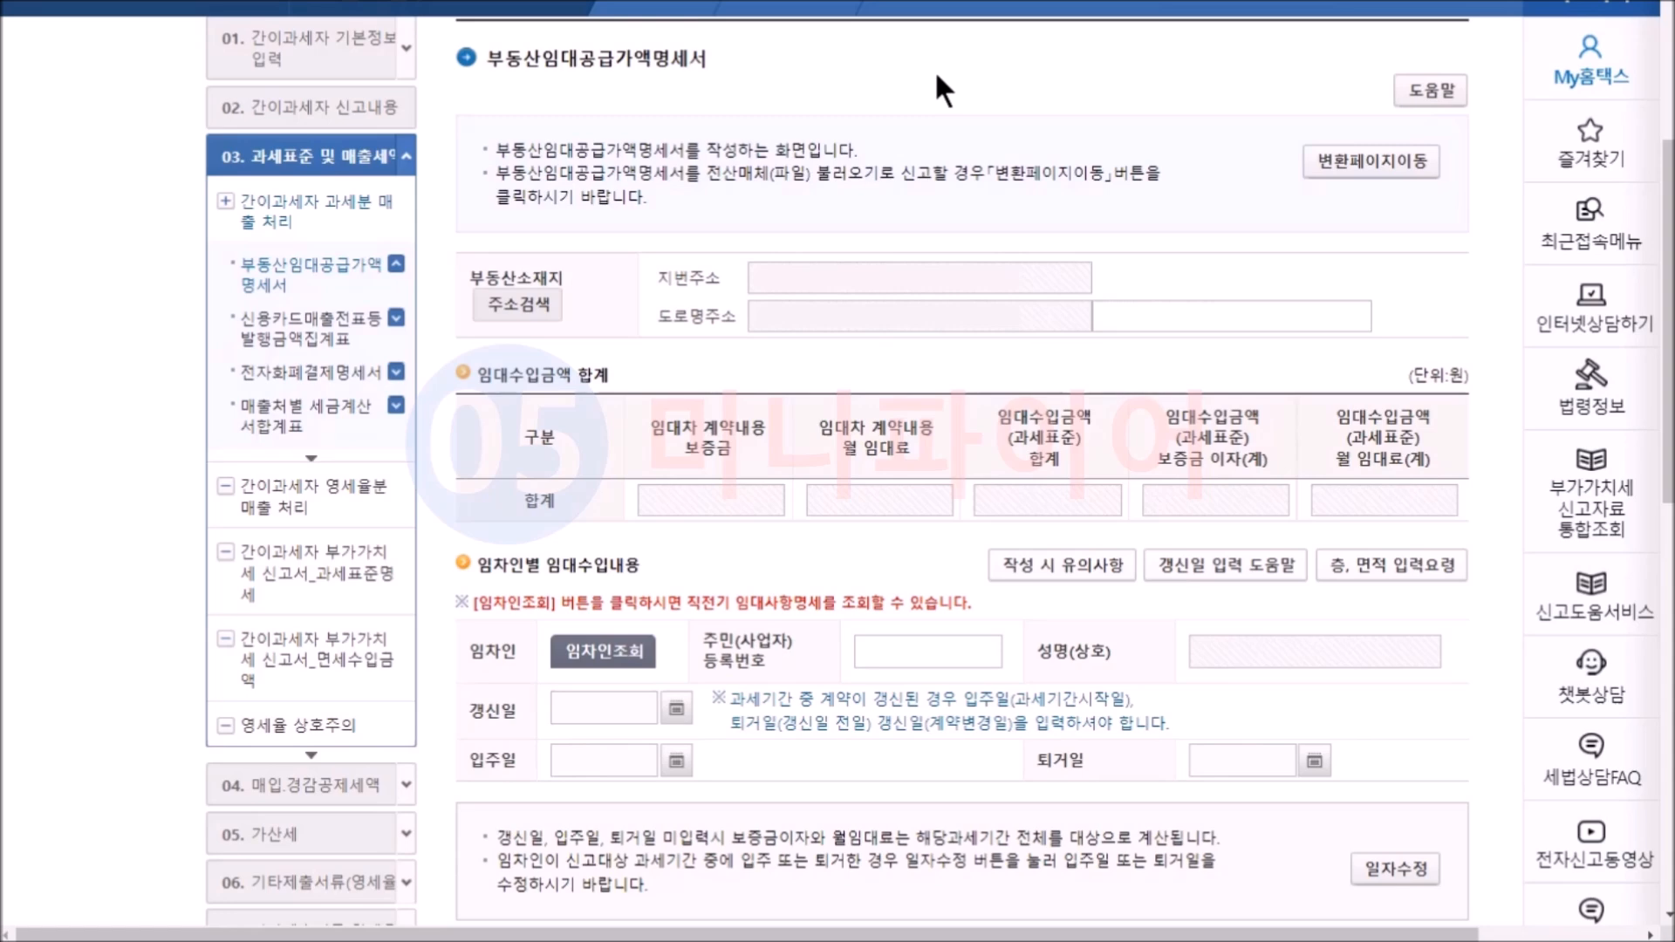
Load the tenant found by the previous-period tenant lookup into the tenant rental income section
scroll(934, 70, "down", 3)
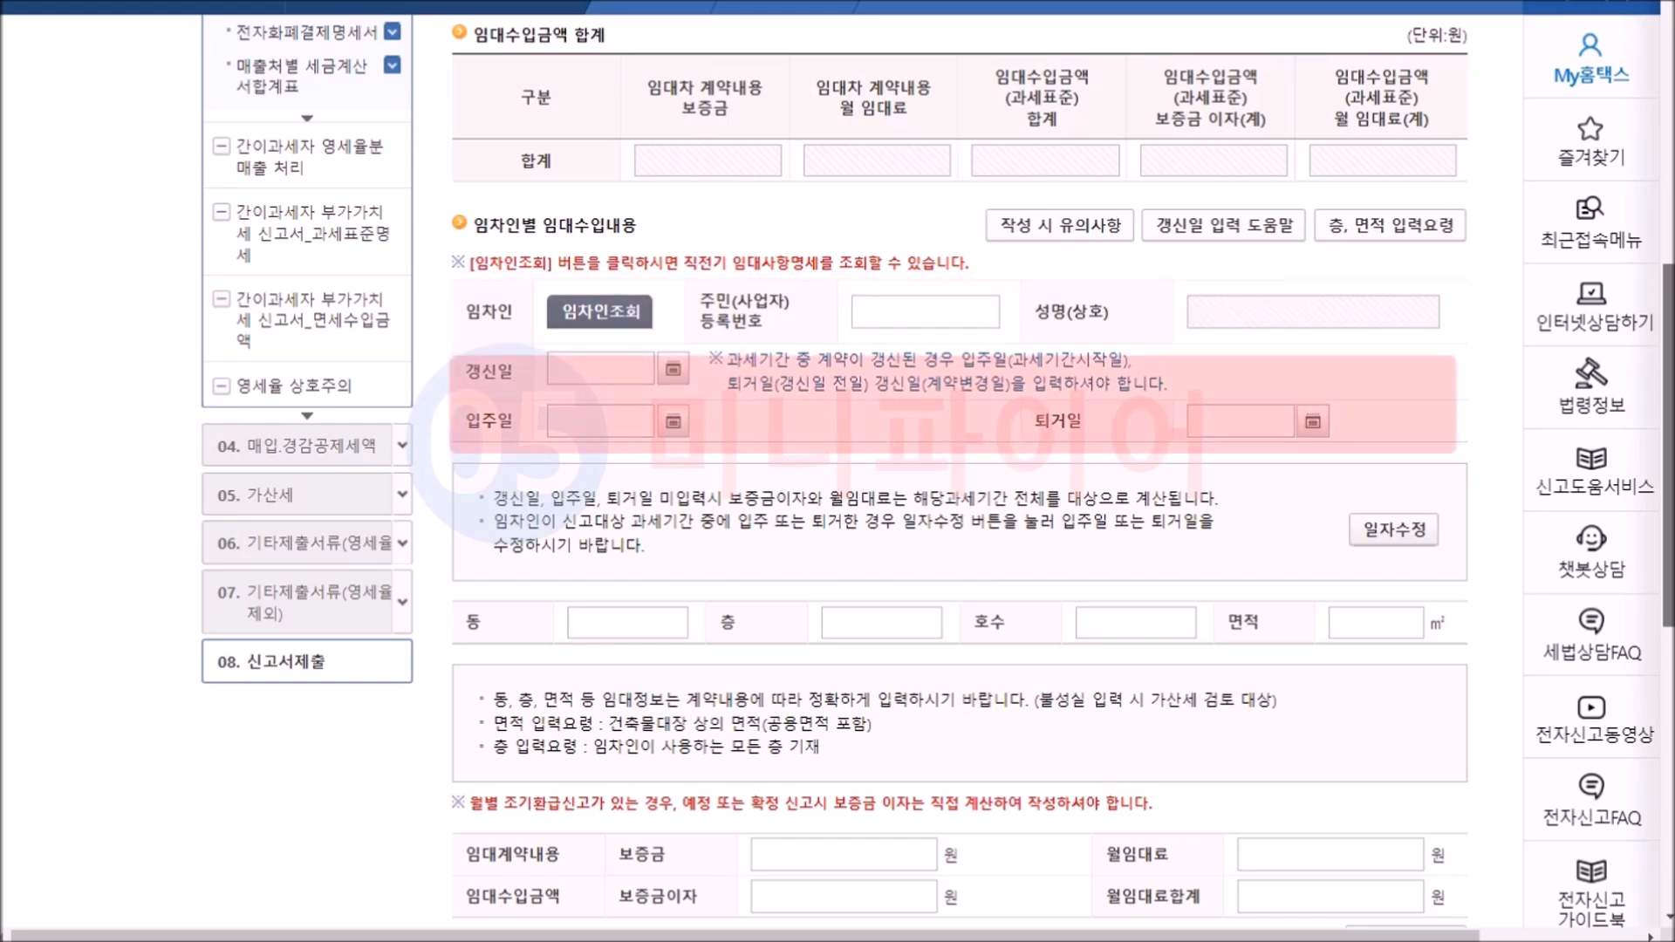
scroll(960, 471, "down", 3)
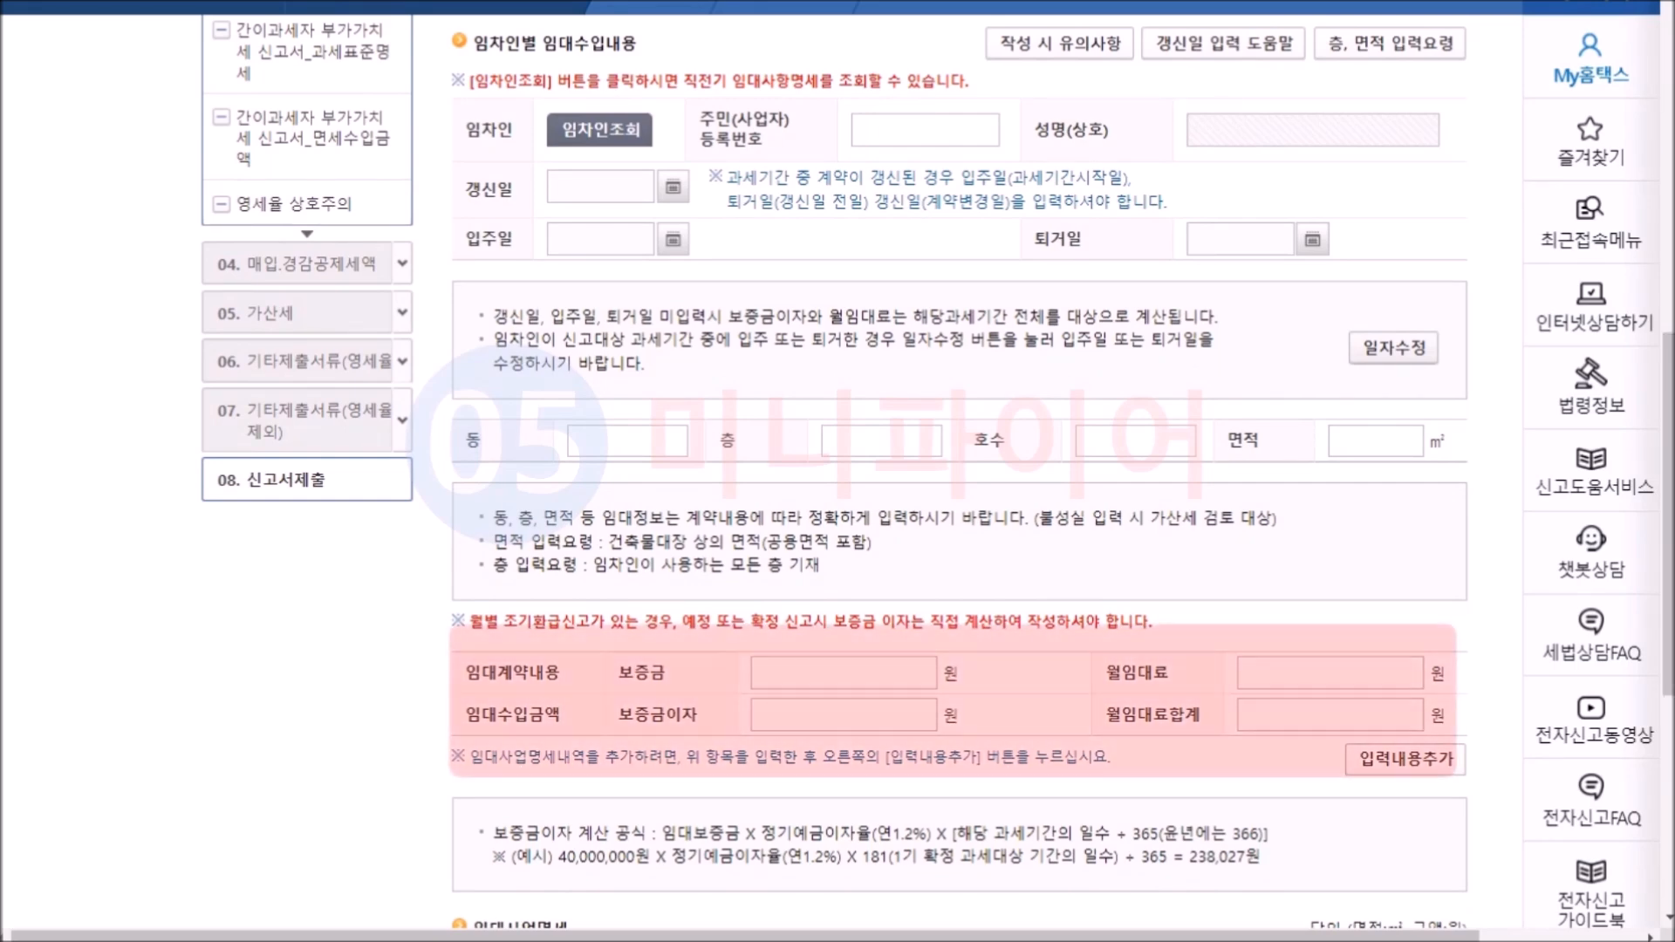
scroll(960, 471, "down", 5)
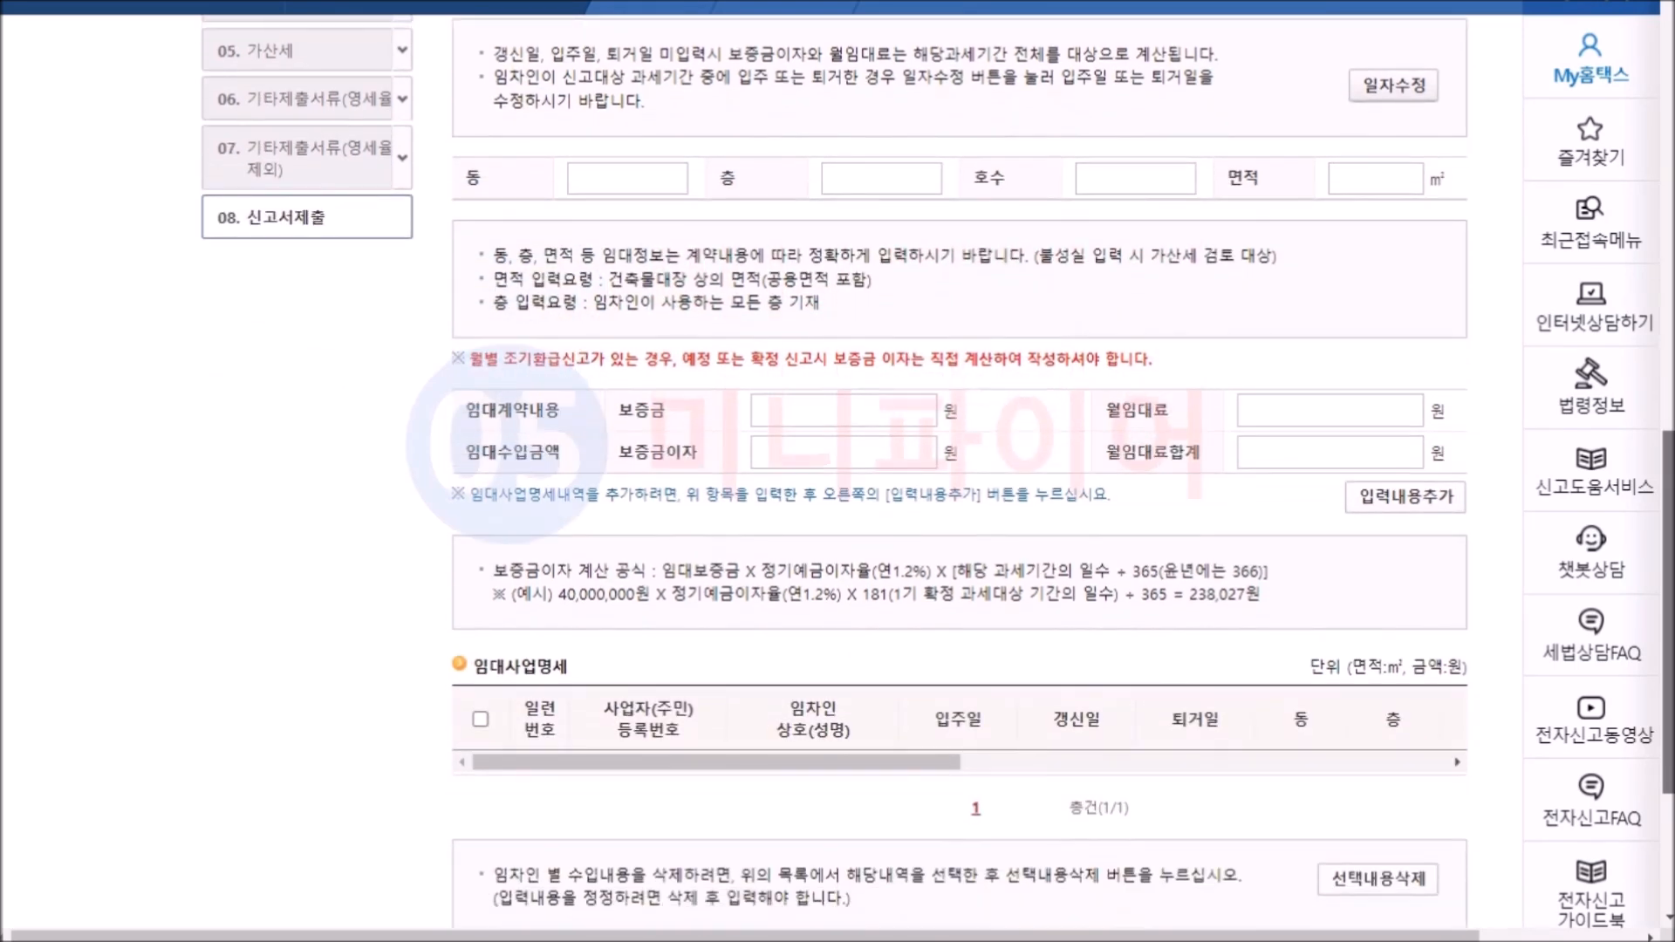
scroll(1066, 70, "up", 10)
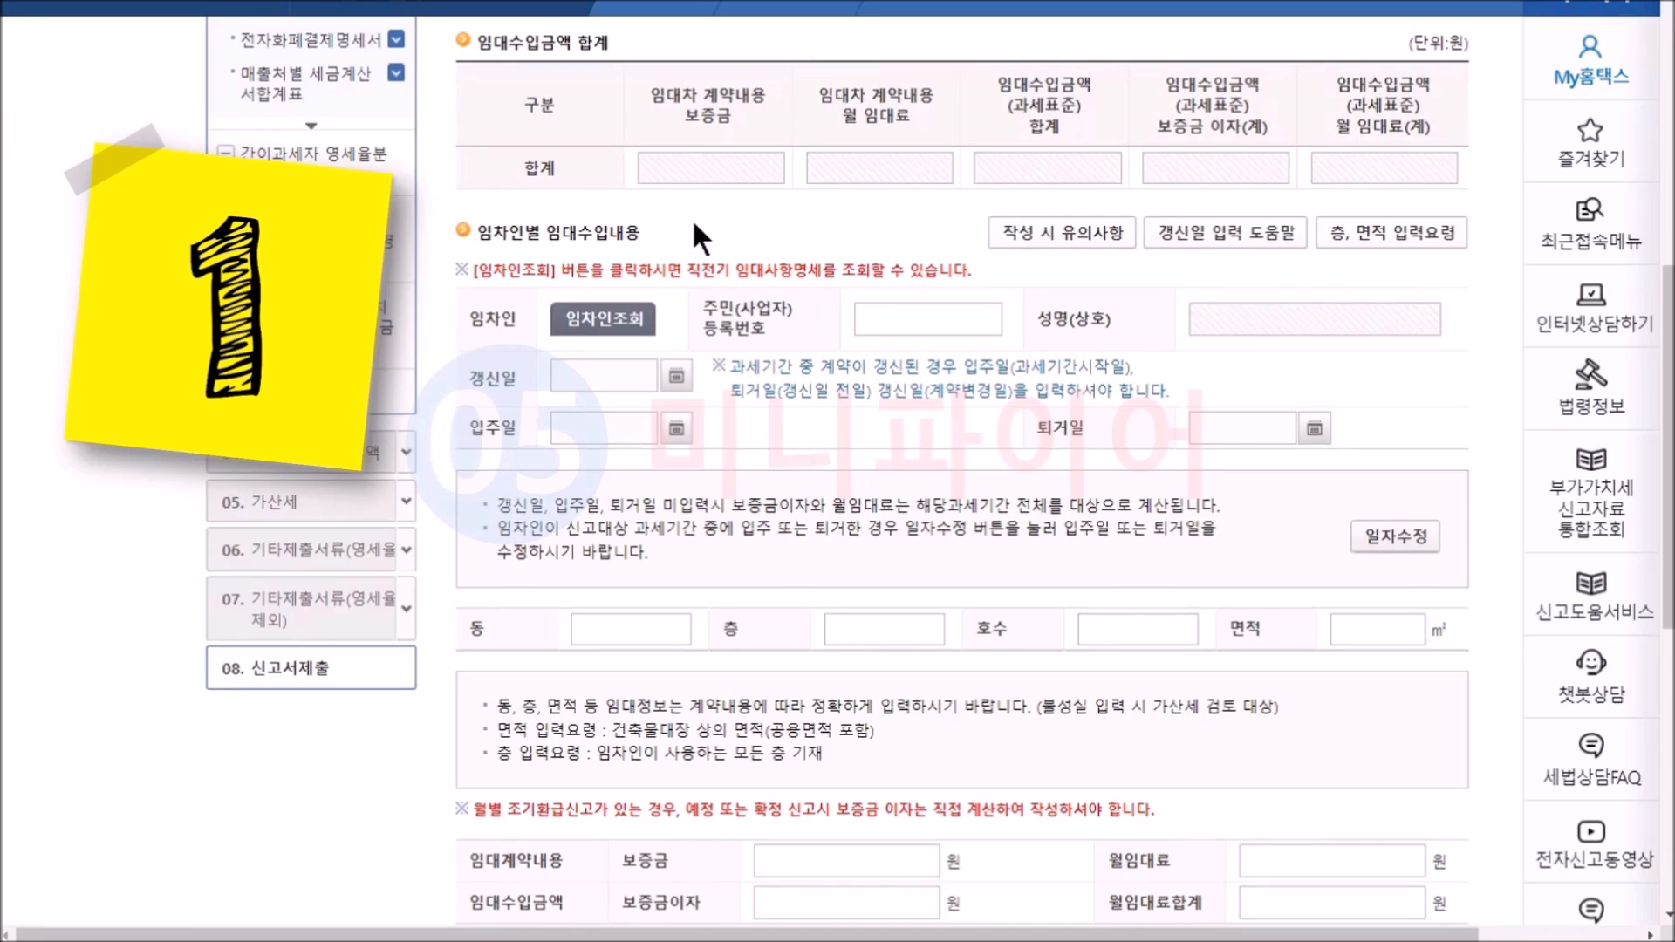
left_click(630, 312)
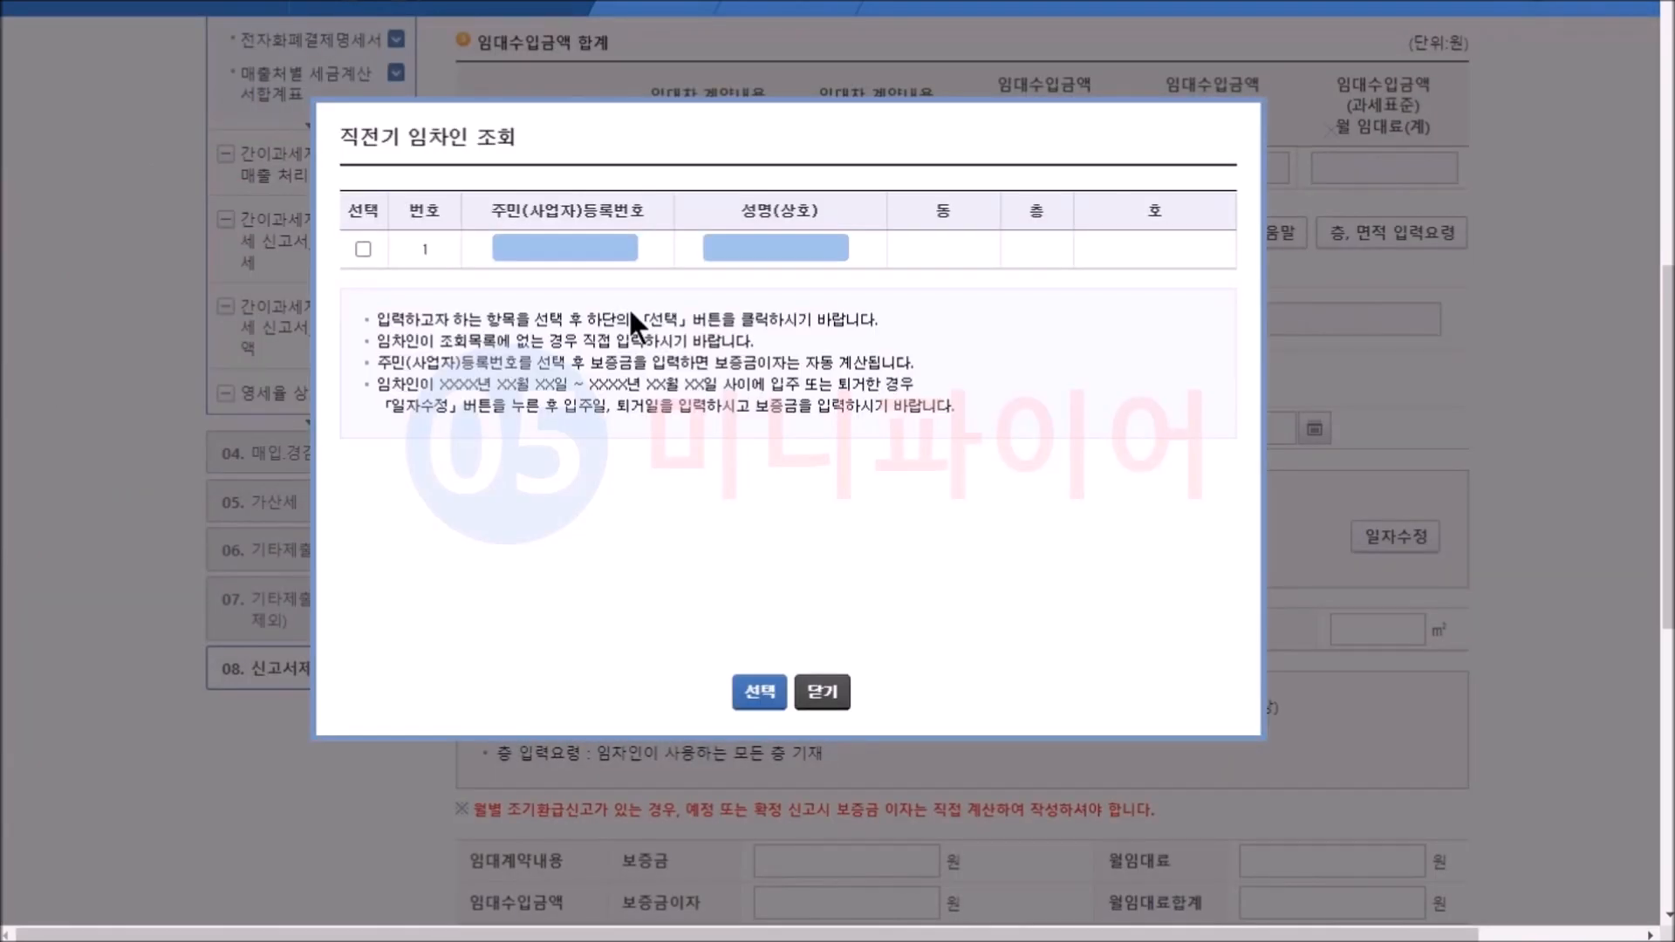
left_click(363, 248)
left_click(759, 691)
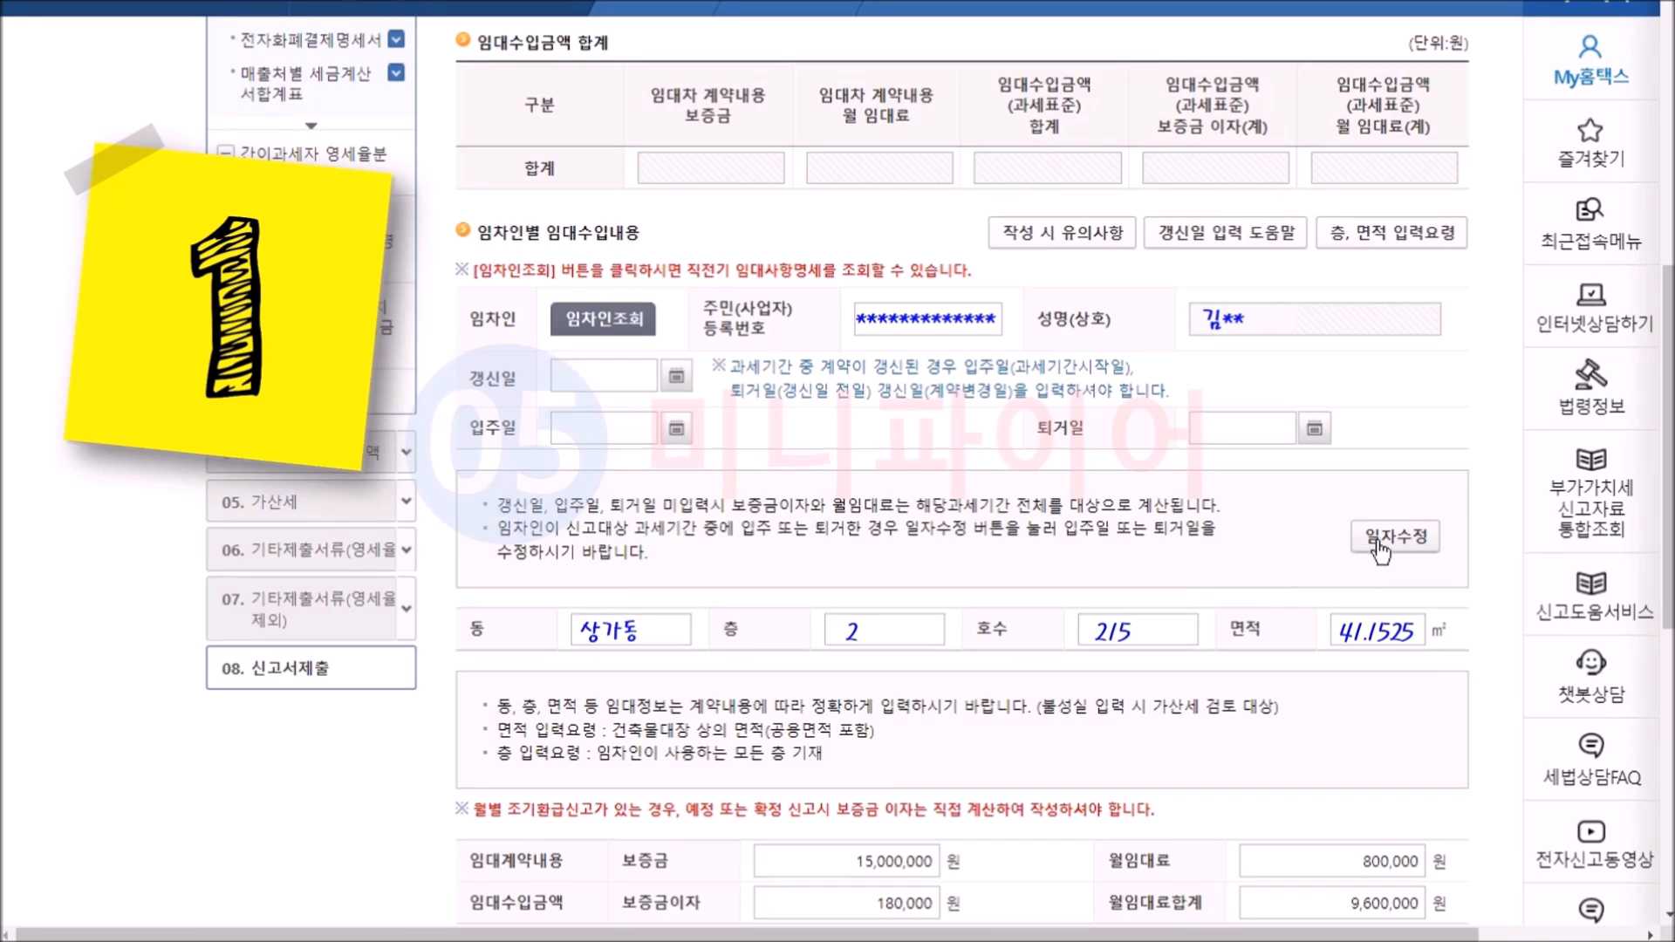
Set the tenant's move-out date to 2021-01-31 and accept the automatic recalculation of the rental income amounts
left_click(1314, 429)
left_click(1087, 493)
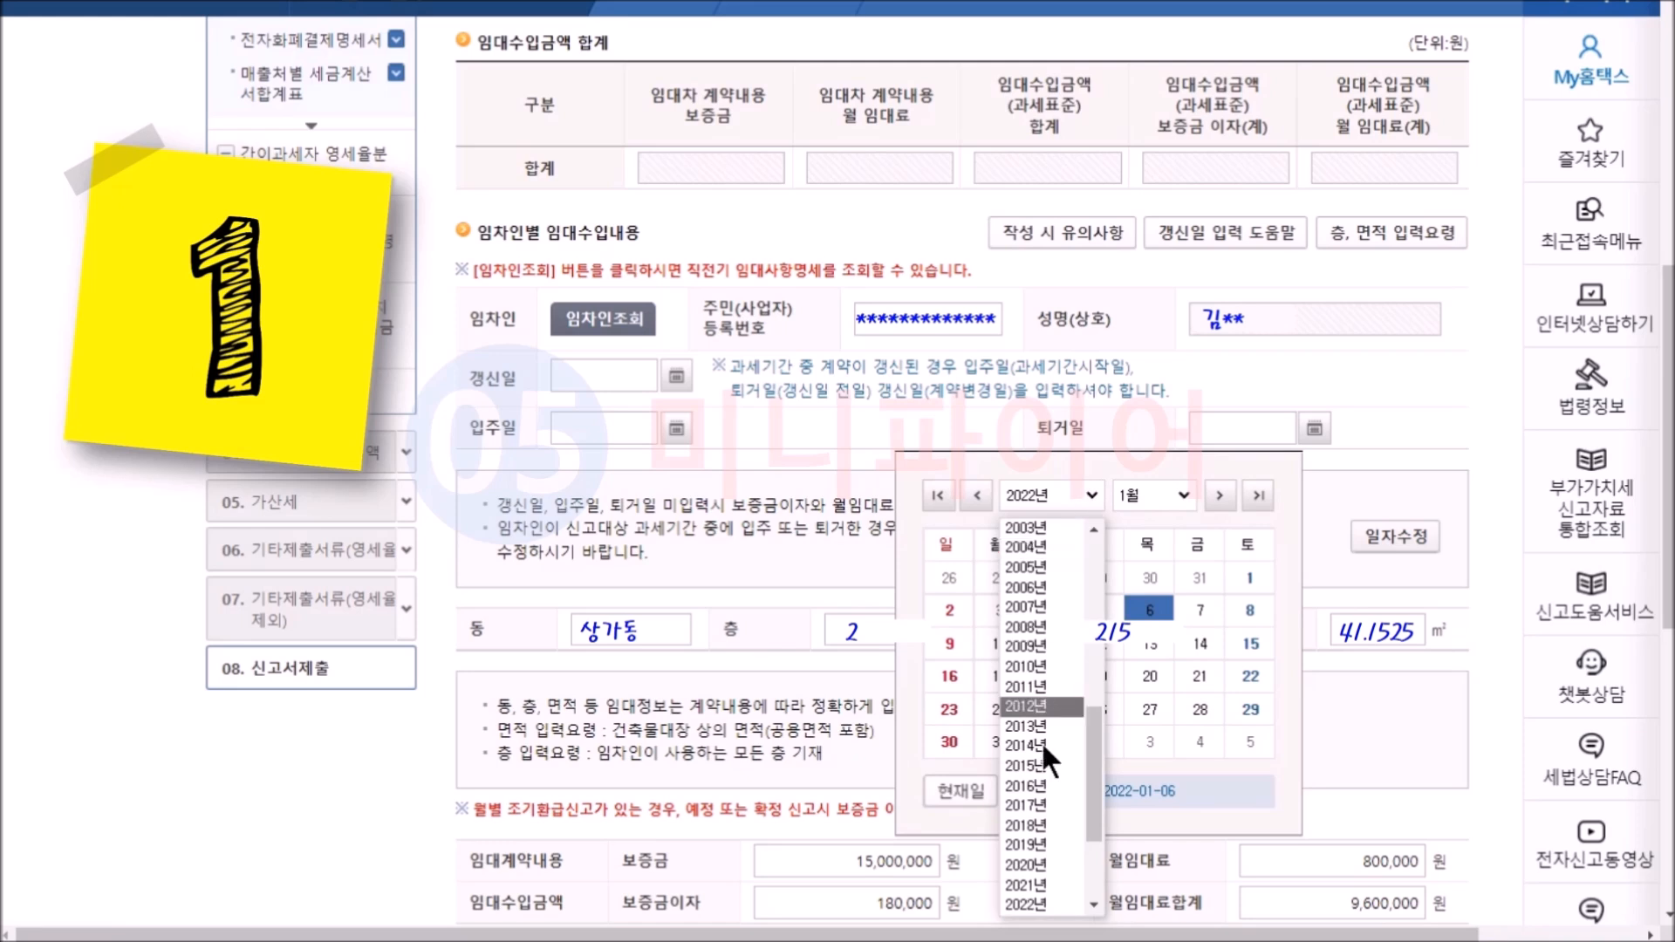
left_click(1028, 879)
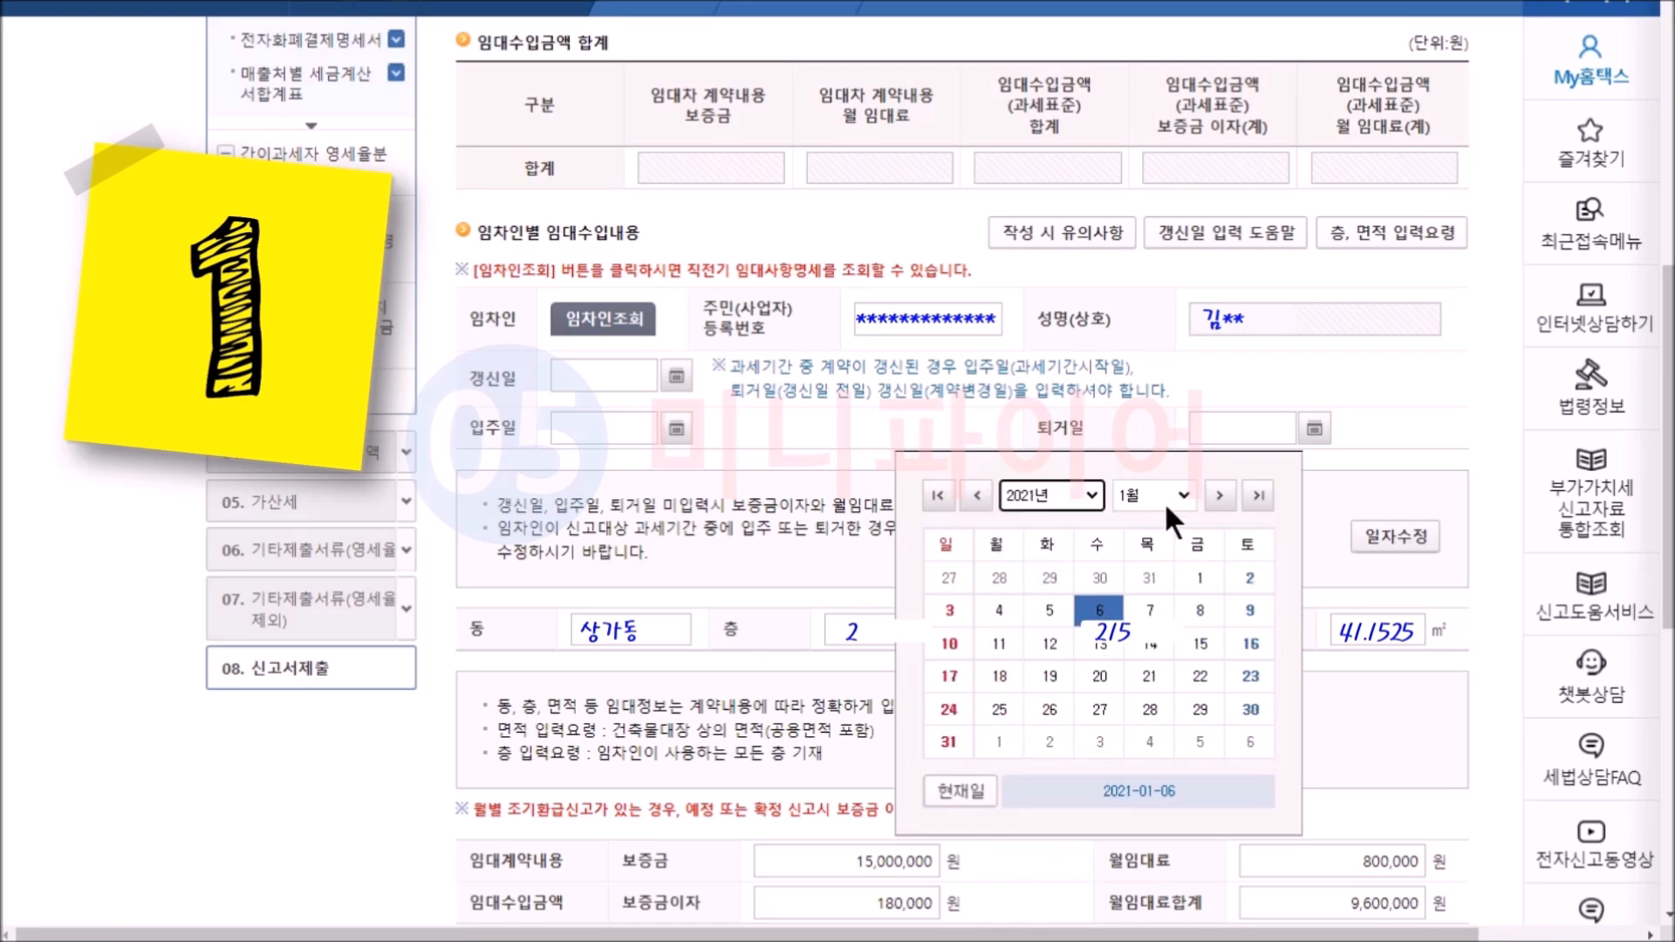
left_click(949, 740)
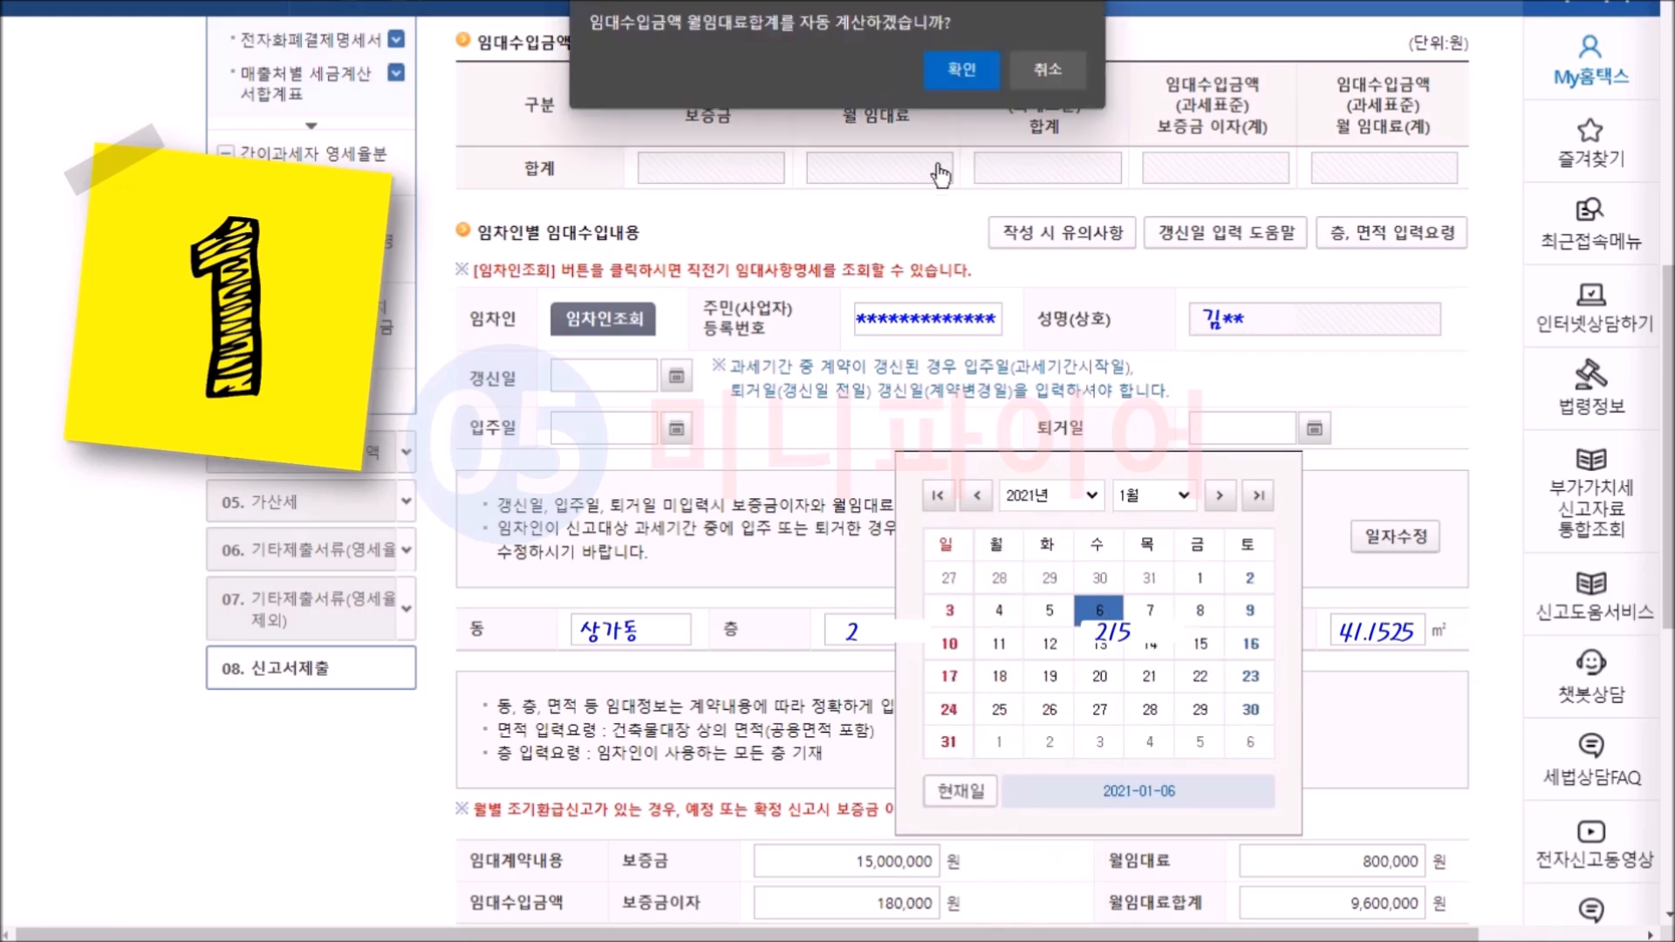
left_click(958, 74)
left_click(949, 742)
left_click(957, 77)
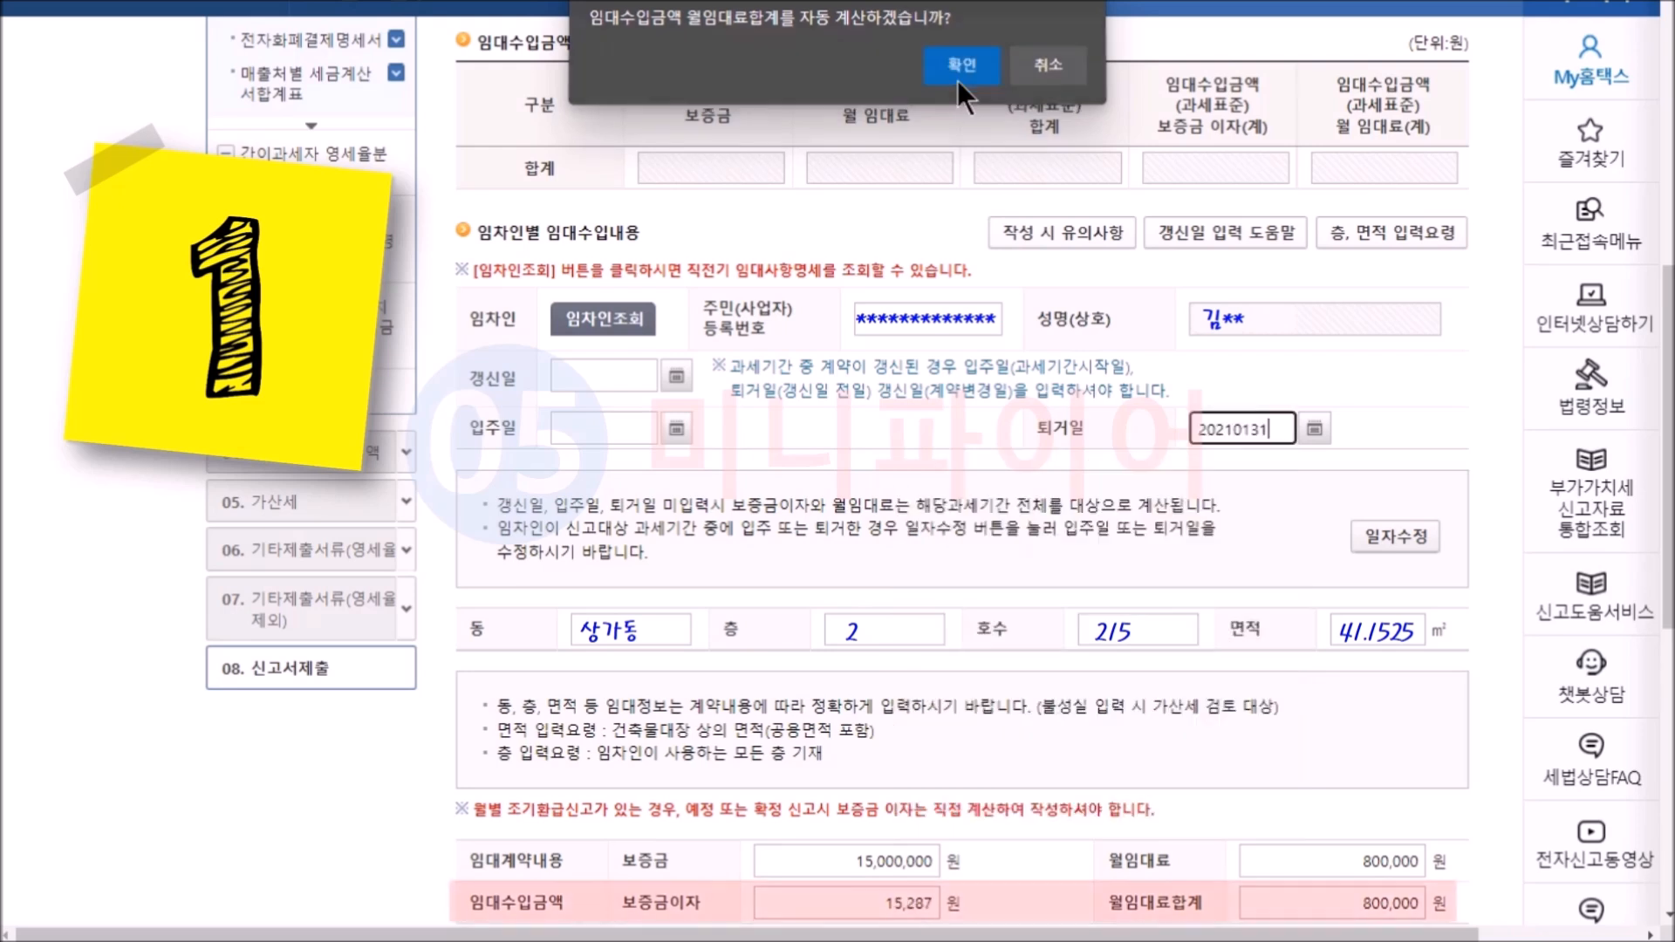
left_click(956, 78)
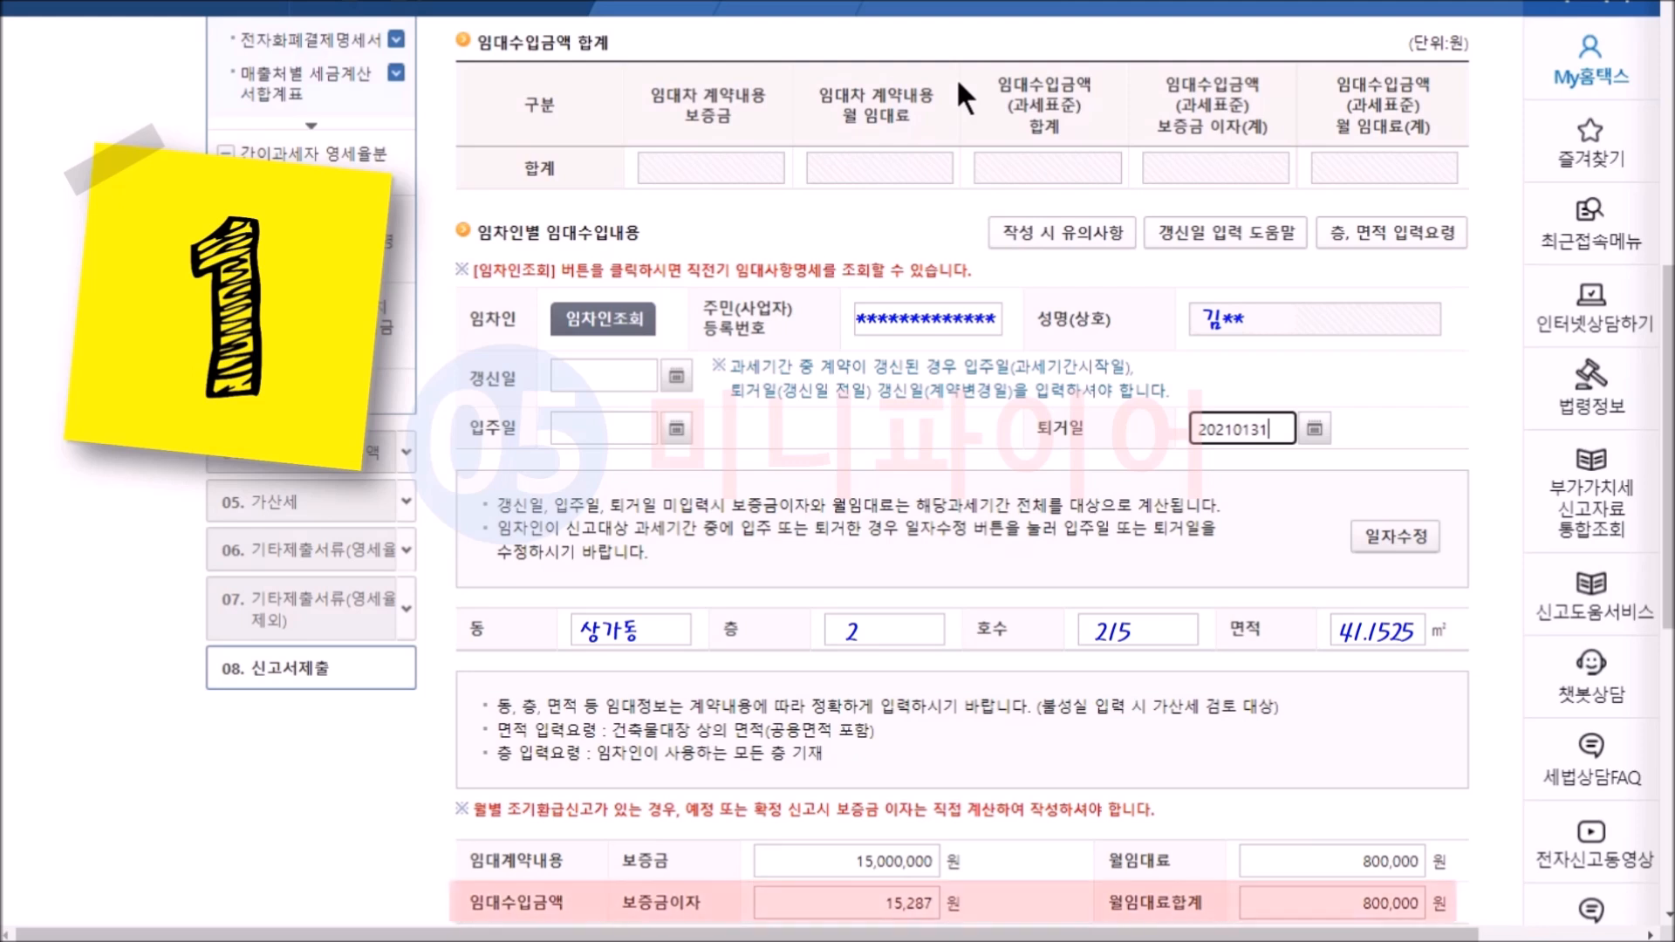
left_click(1085, 459)
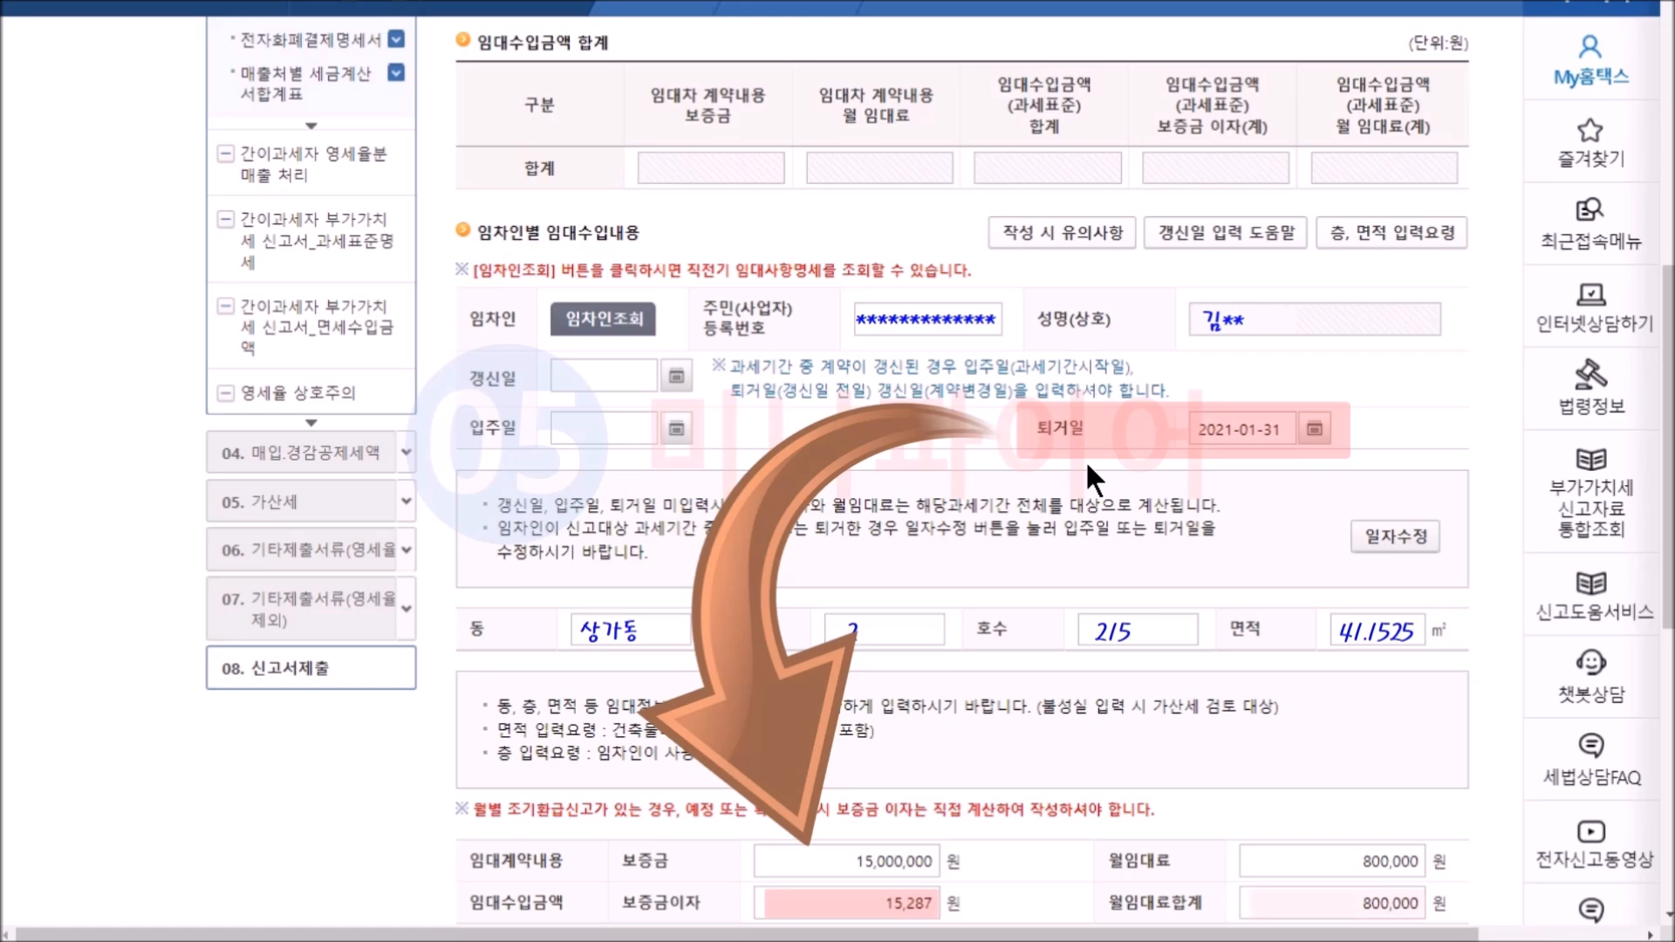
Add the entered lease details to the rental business statement and check the added row
scroll(981, 322, "down", 6)
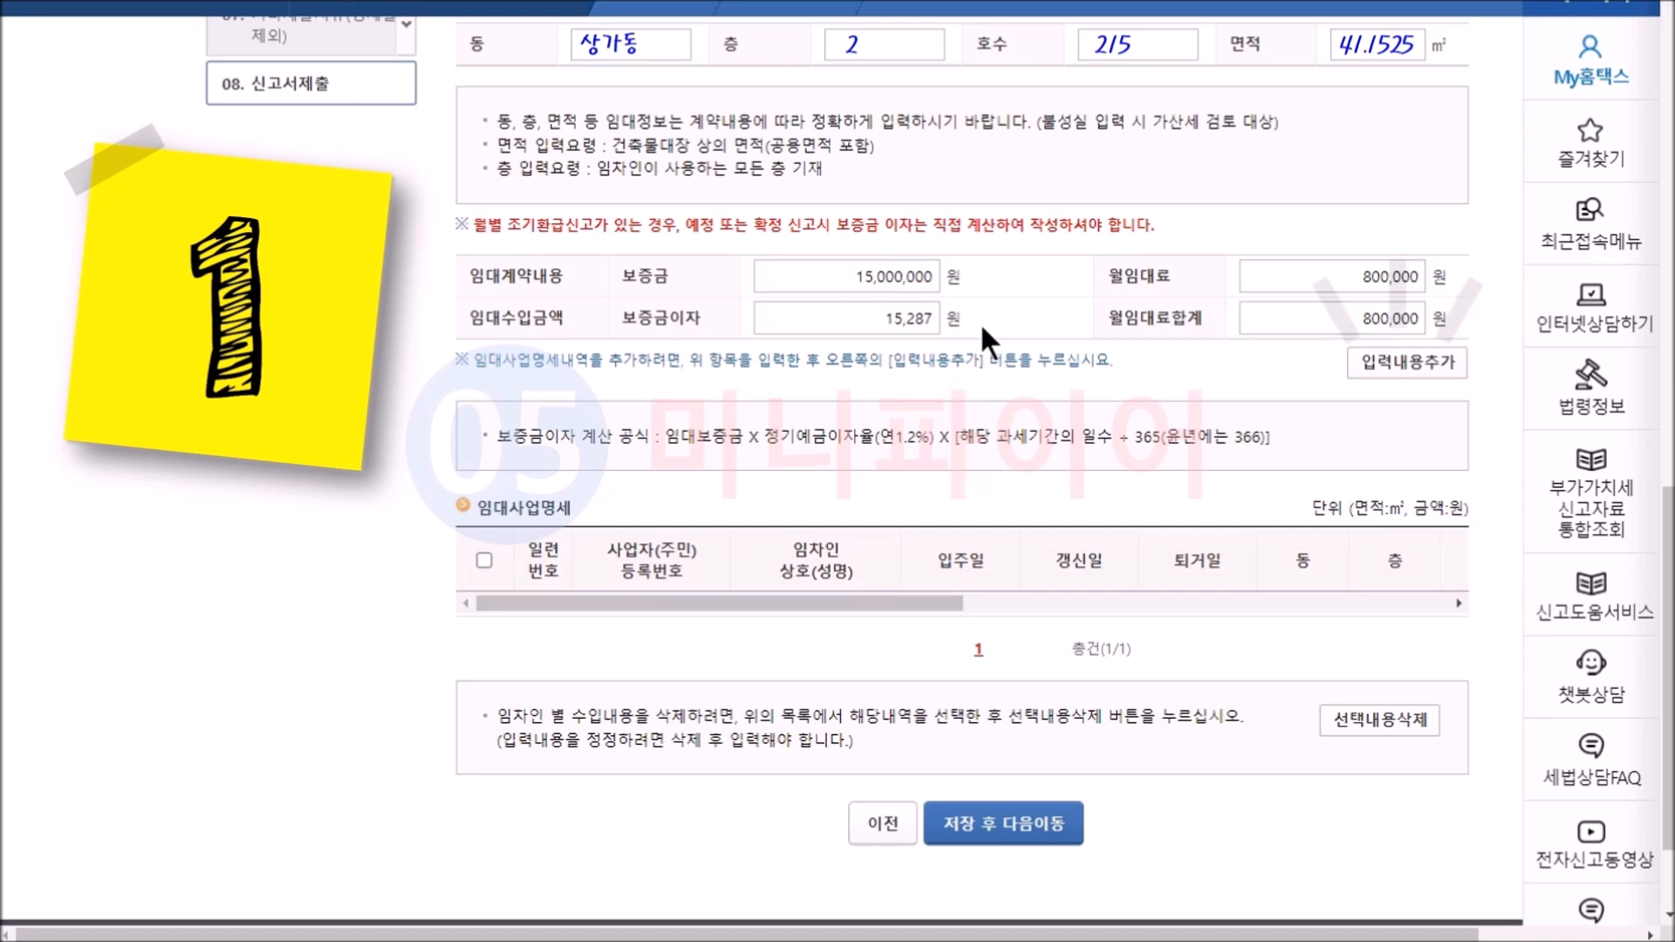
left_click(1412, 367)
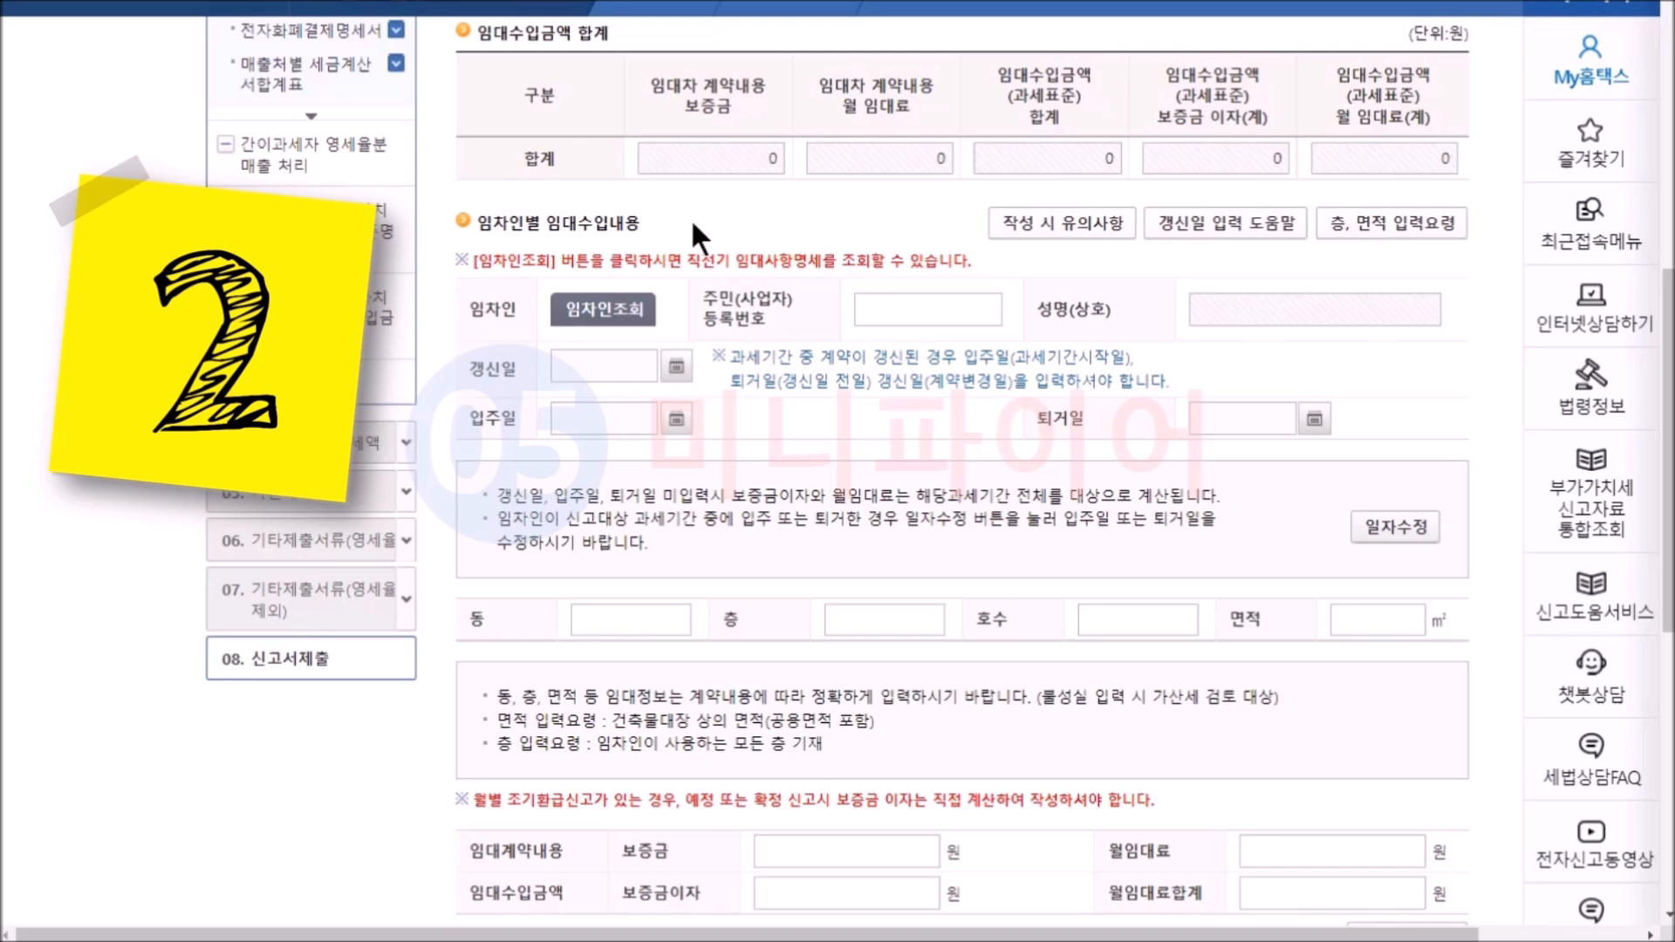
scroll(1054, 98, "down", 5)
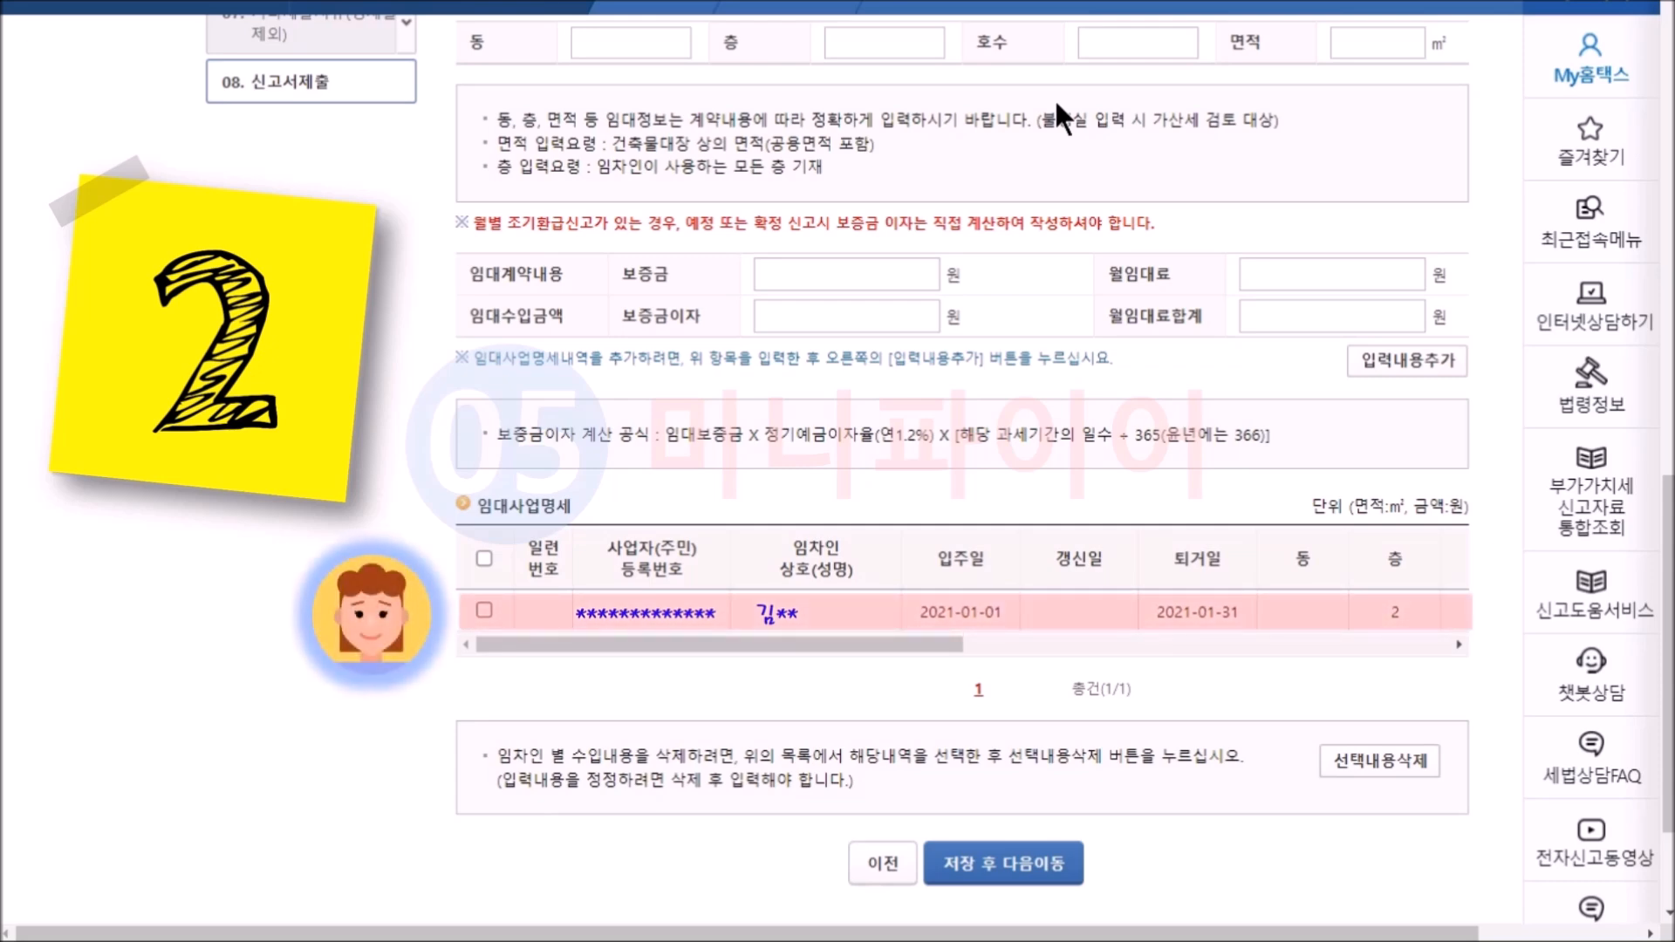
Set the second tenant's move-in date to 2021-12-01
scroll(924, 323, "up", 4)
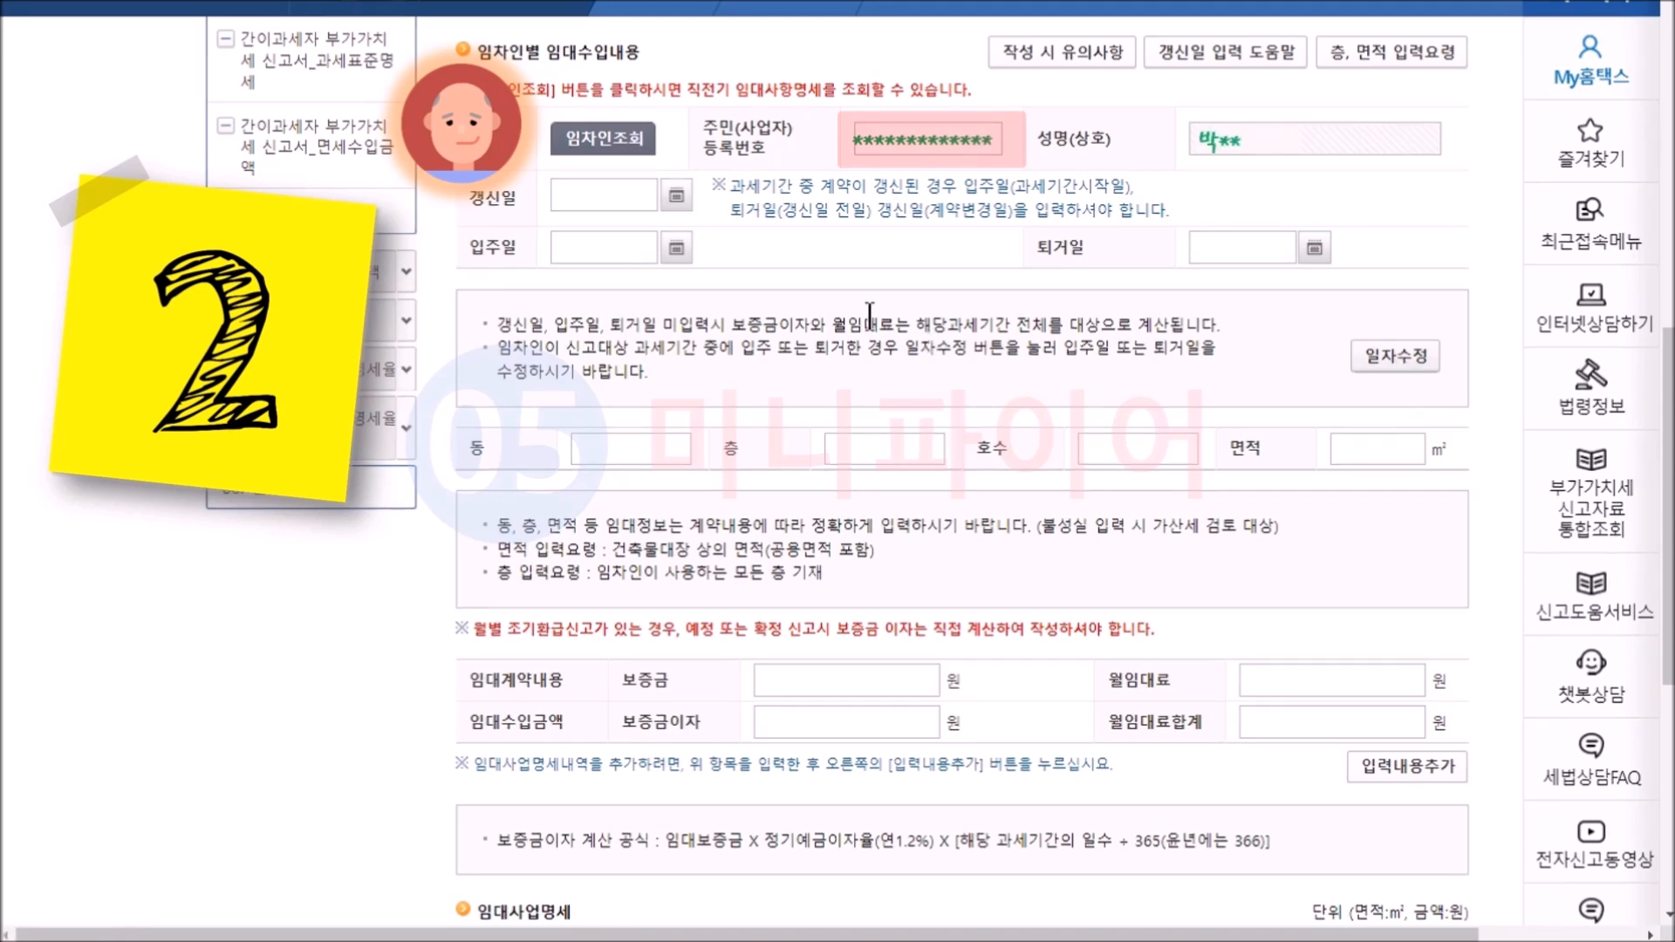
left_click(676, 248)
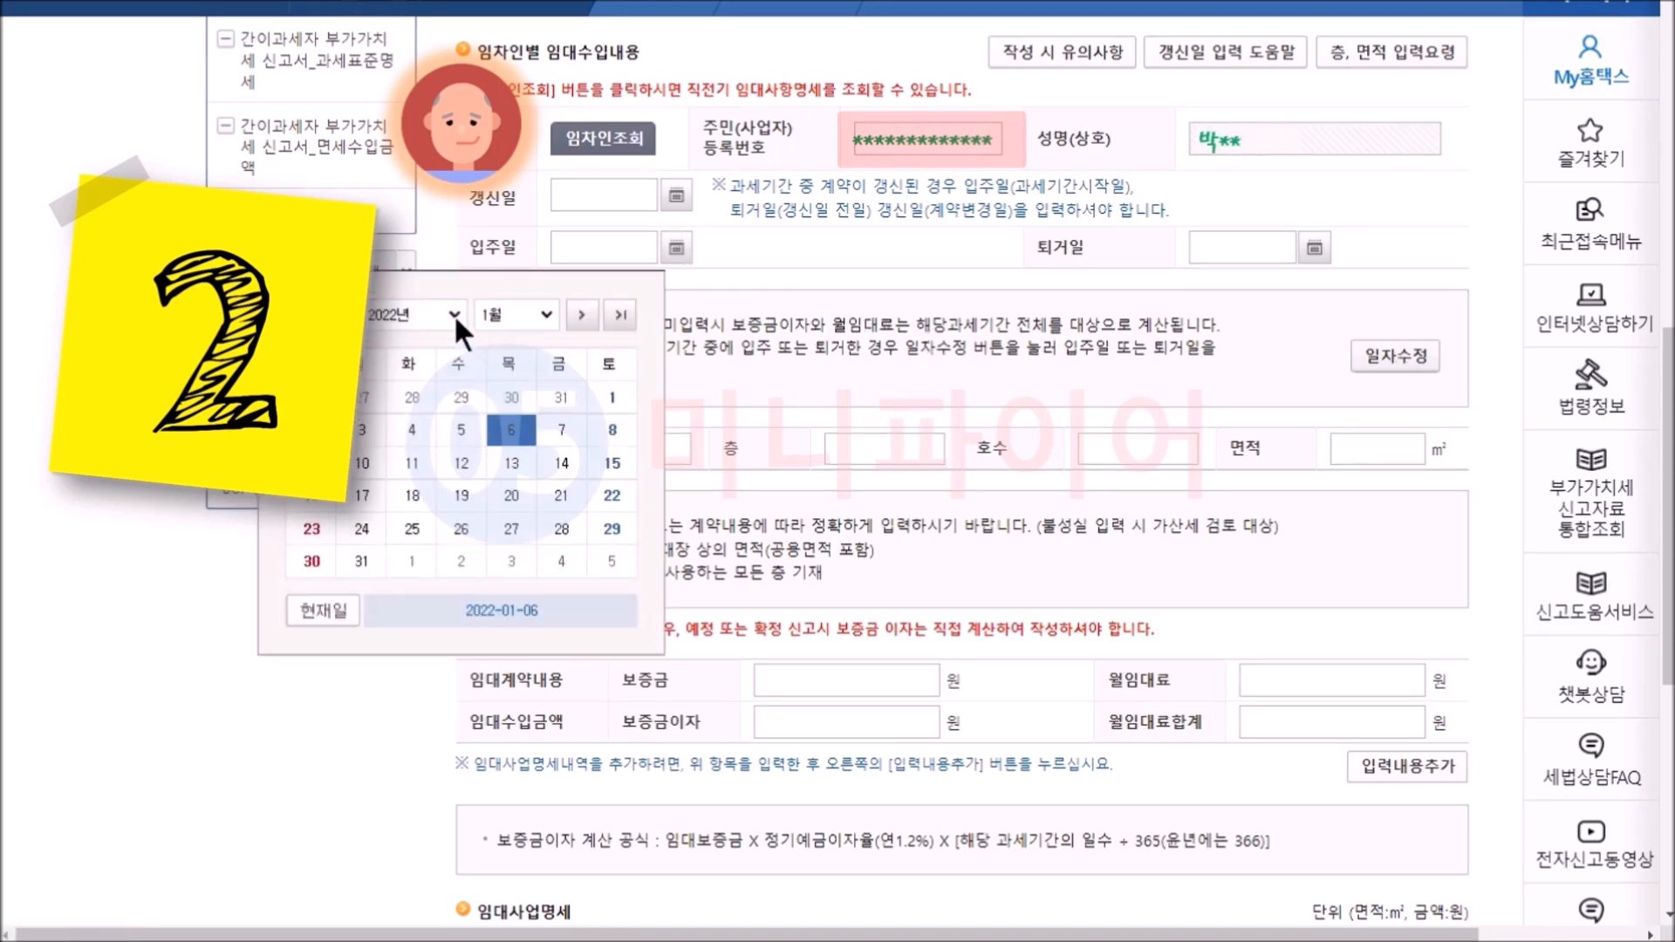
left_click(453, 312)
left_click(416, 691)
left_click(542, 311)
left_click(494, 565)
left_click(461, 397)
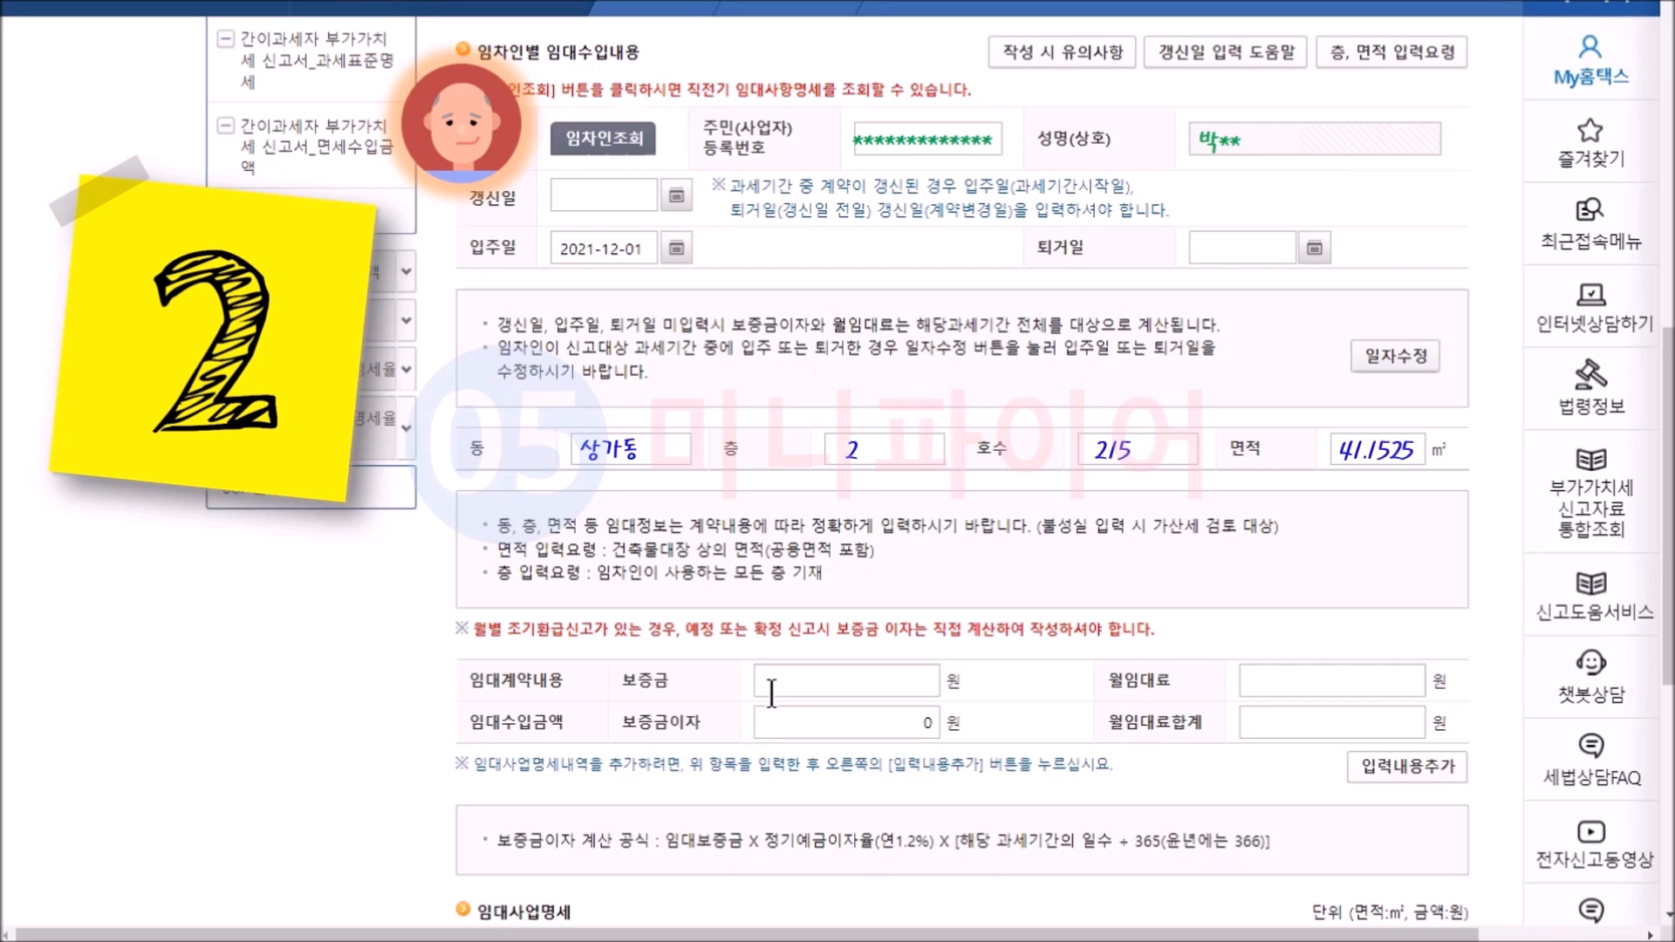
Enter a deposit of 10,000,000 won and a monthly rent of 500,000 won, accepting automatic calculation of the total rent
left_click(812, 678)
type("10000000")
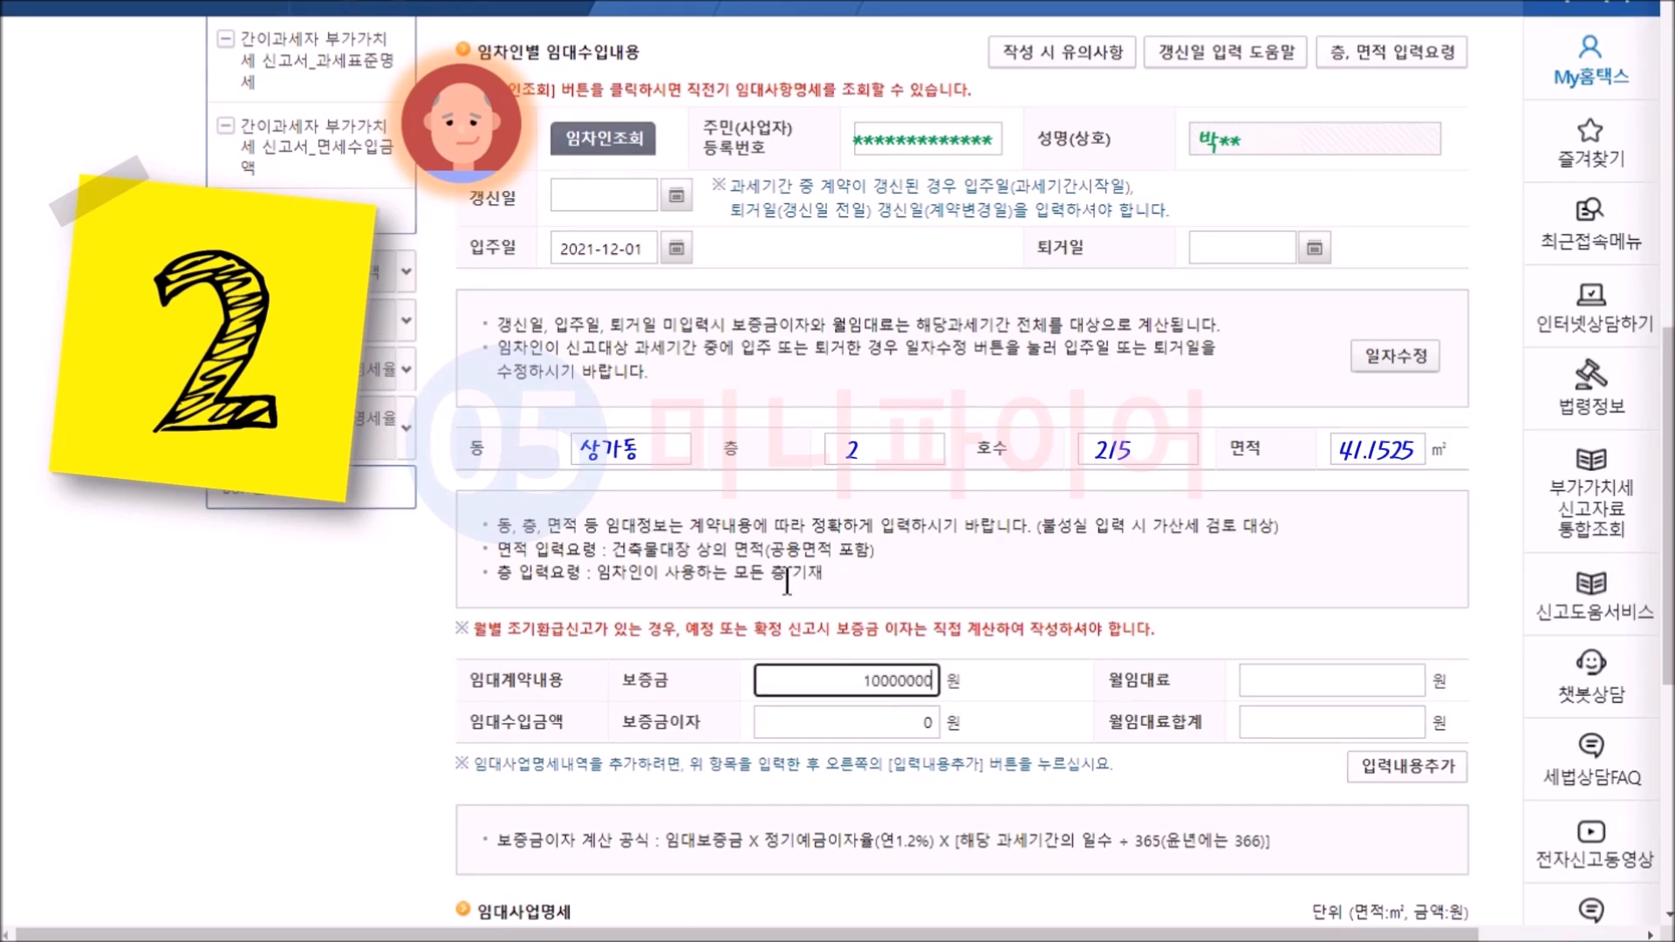
left_click(998, 588)
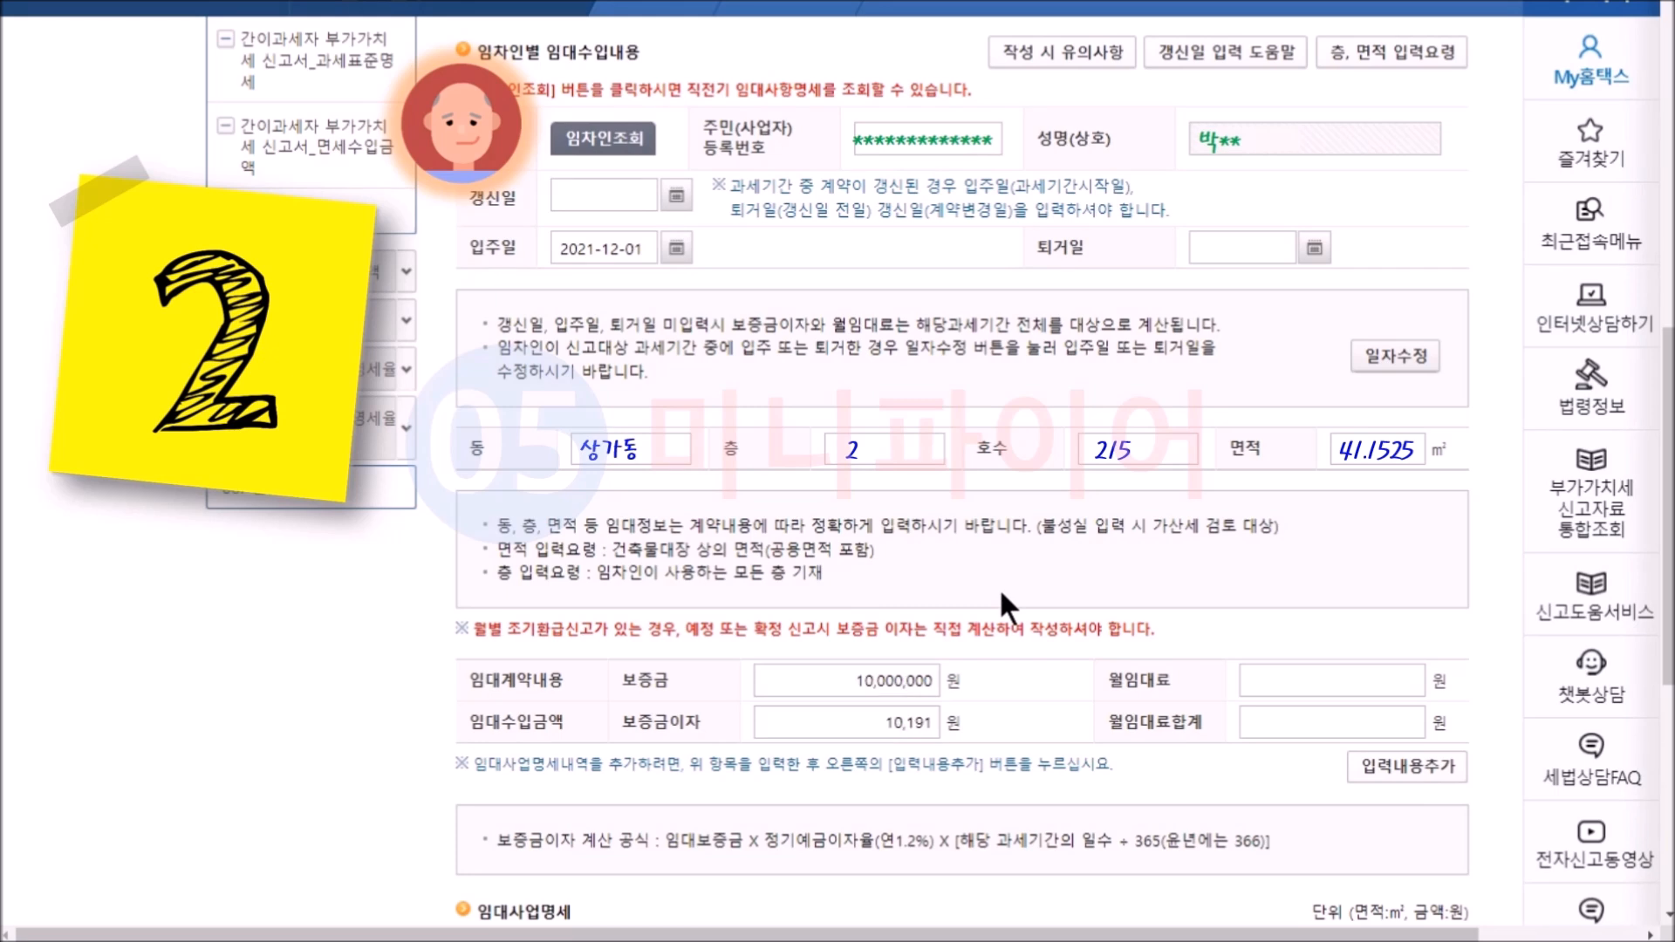
left_click(1273, 679)
type("500000")
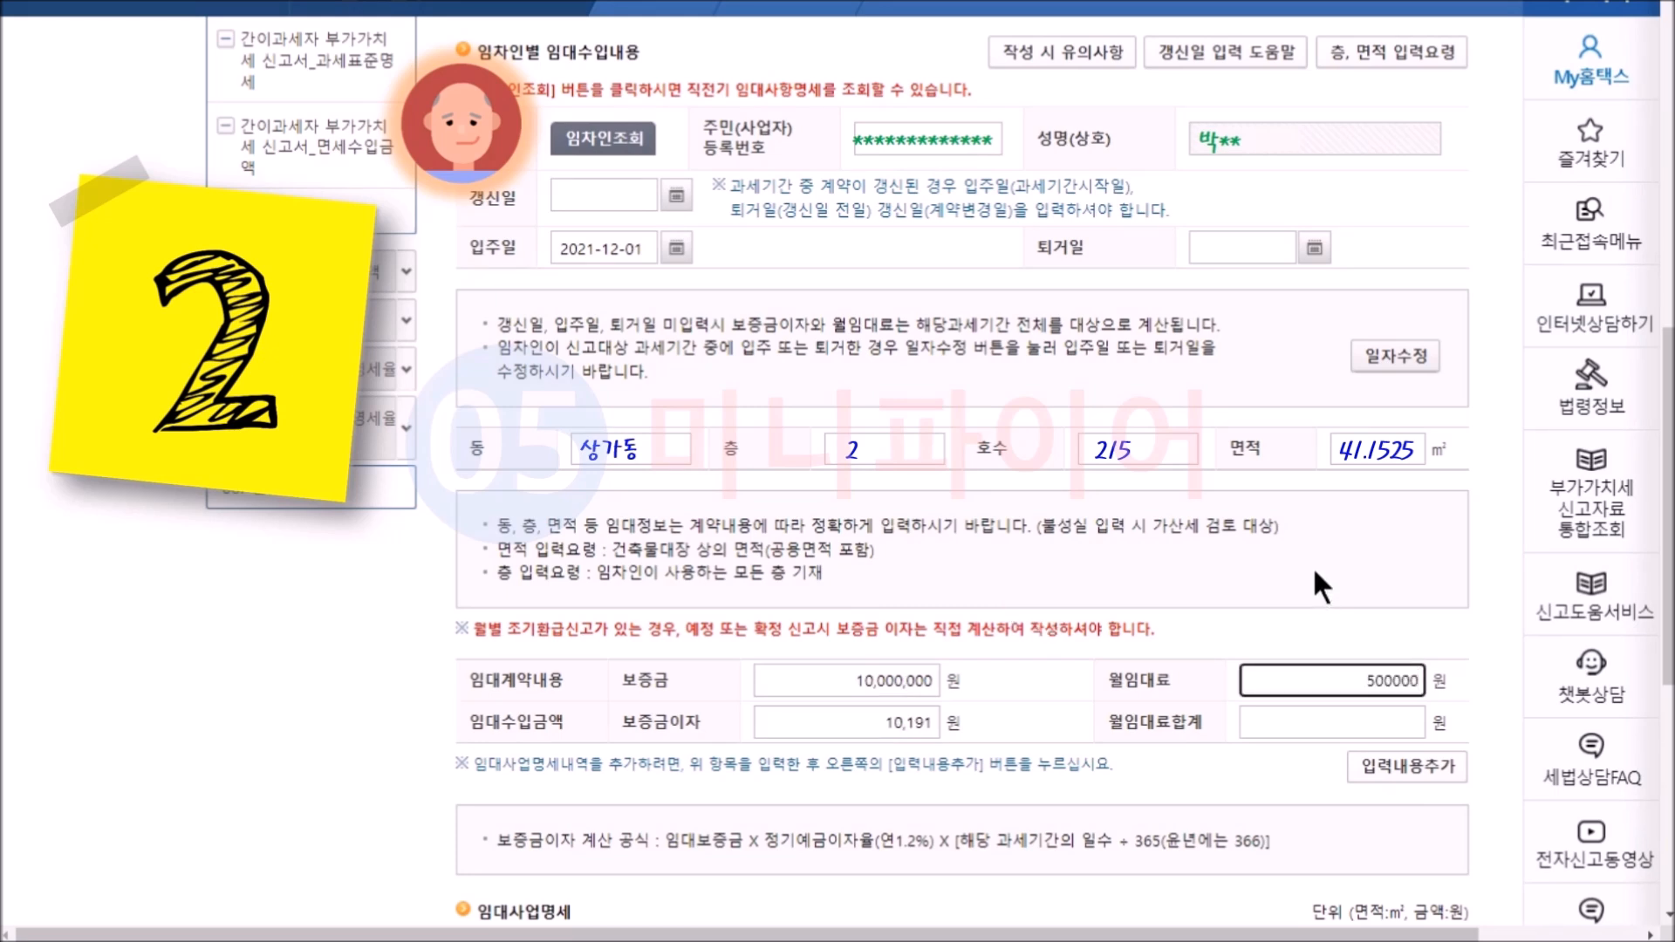
key("Tab")
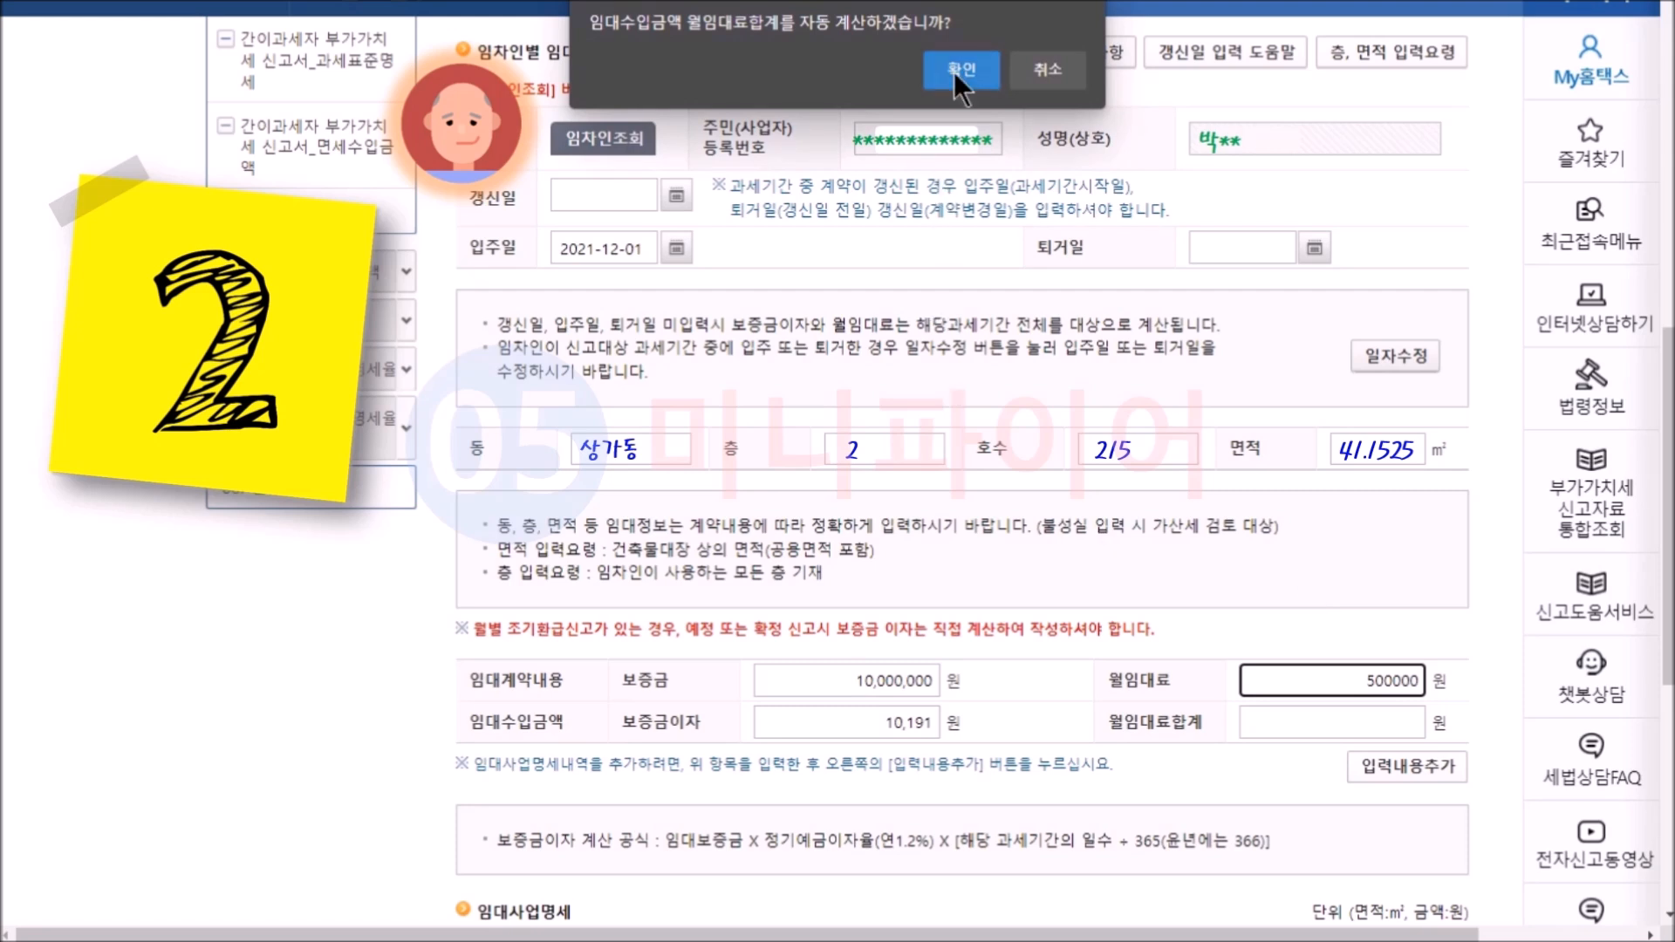
left_click(960, 70)
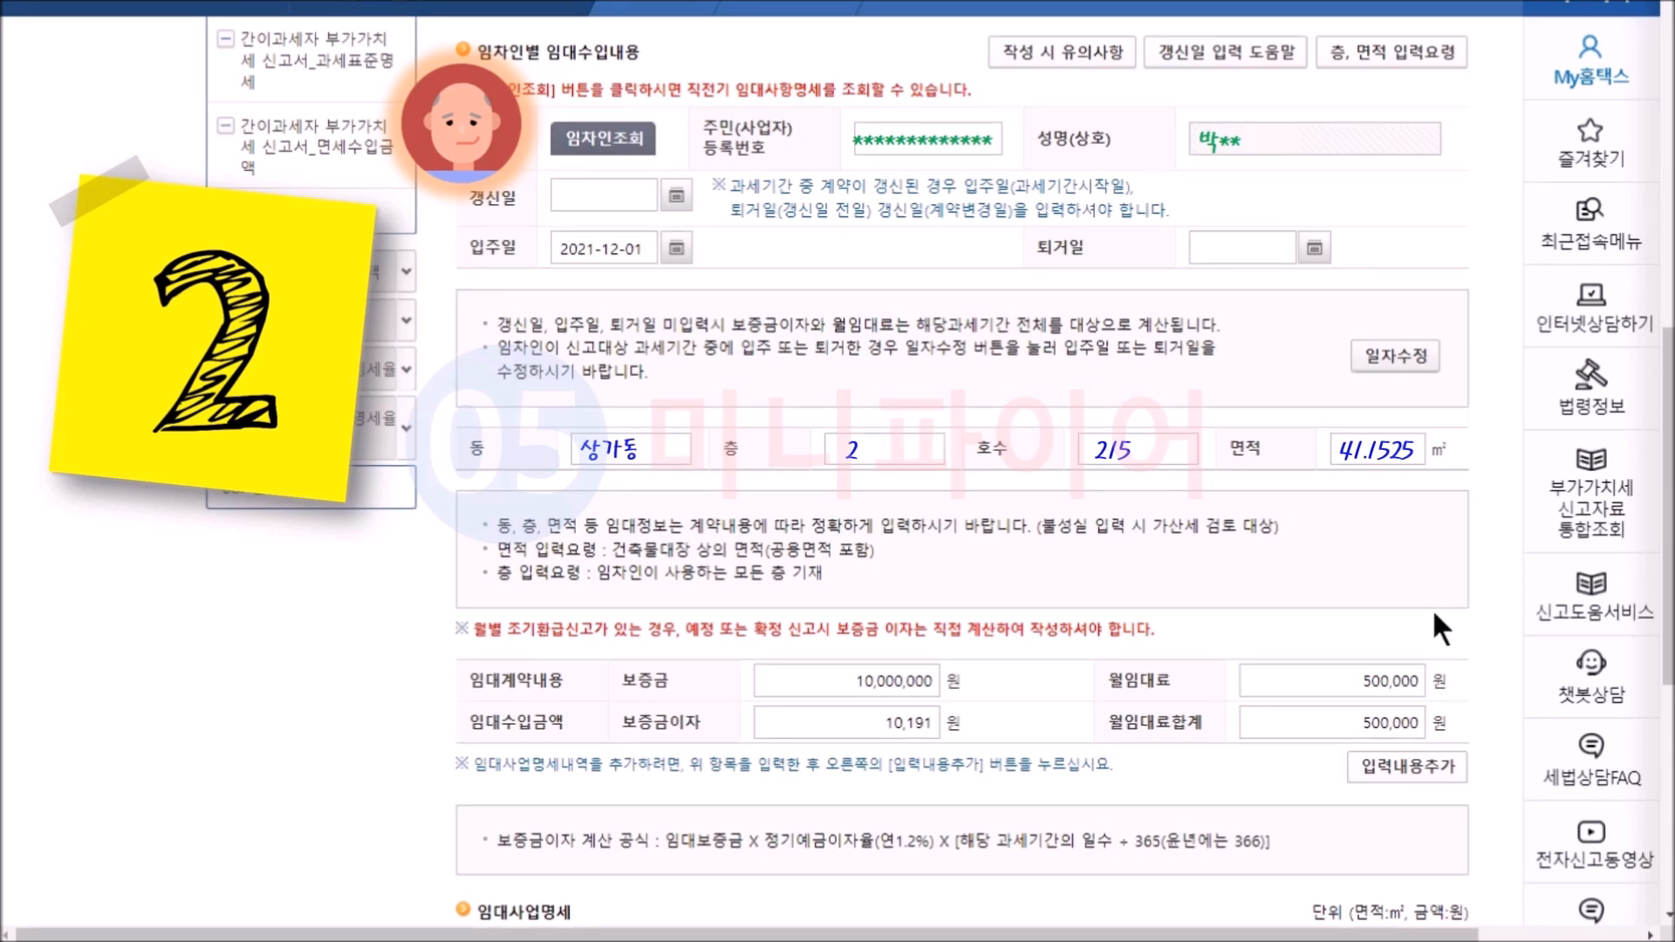
Add the second tenant's lease to the rental business statement and review the amount columns of both rows
left_click(1444, 790)
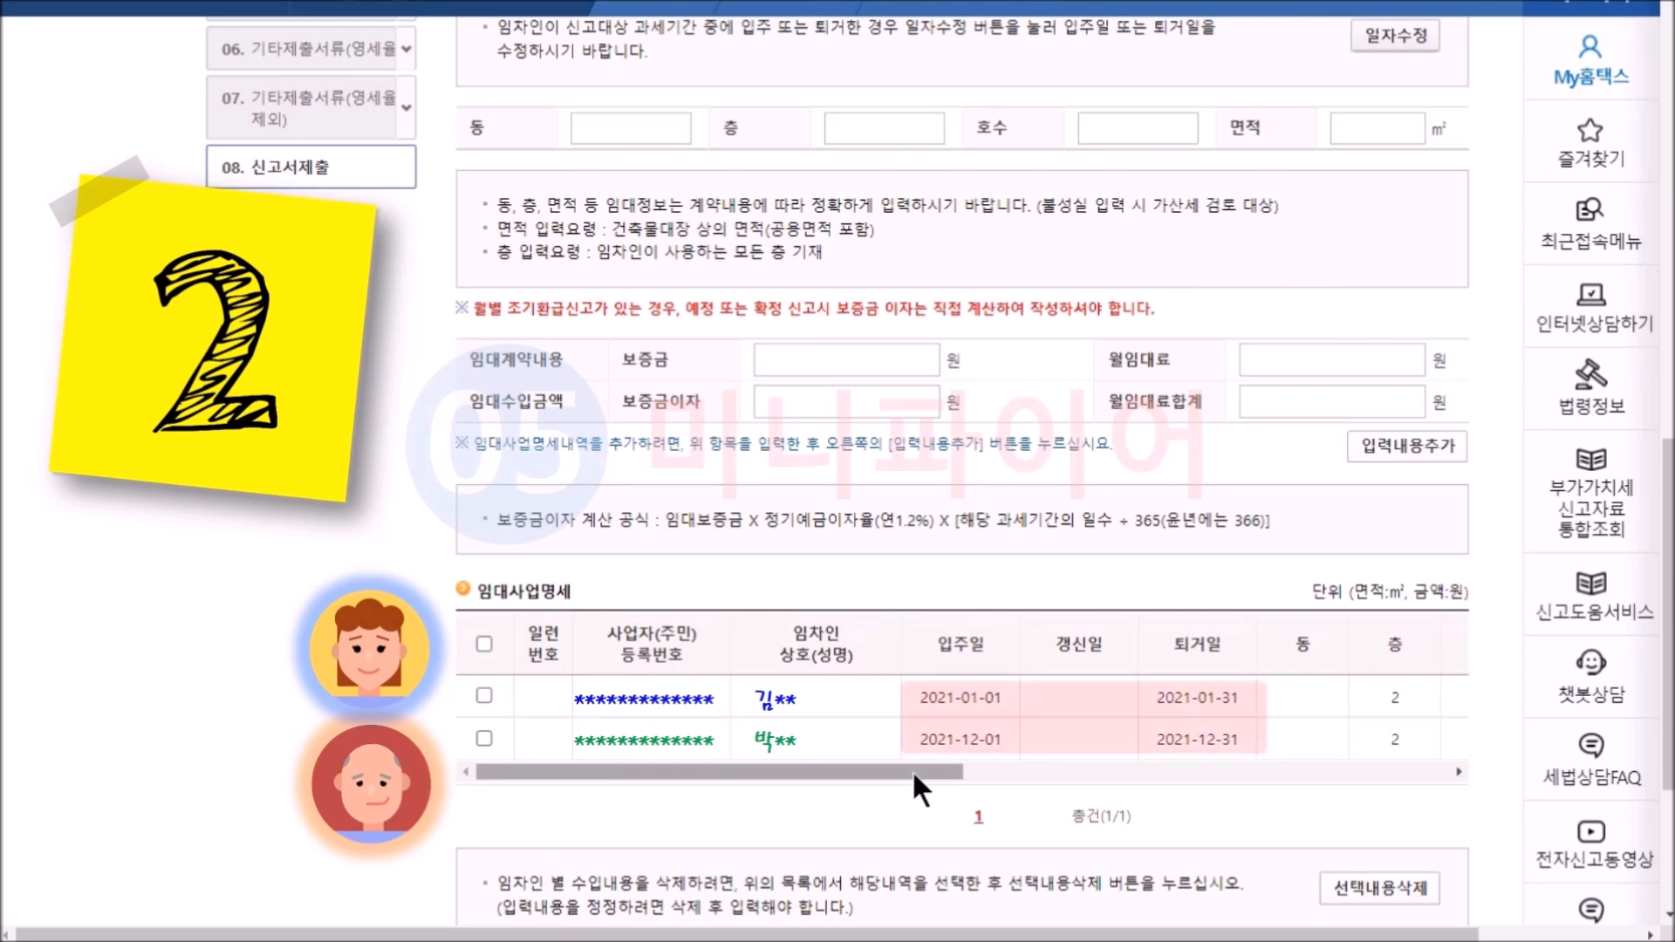
left_click_drag(912, 769, 1411, 794)
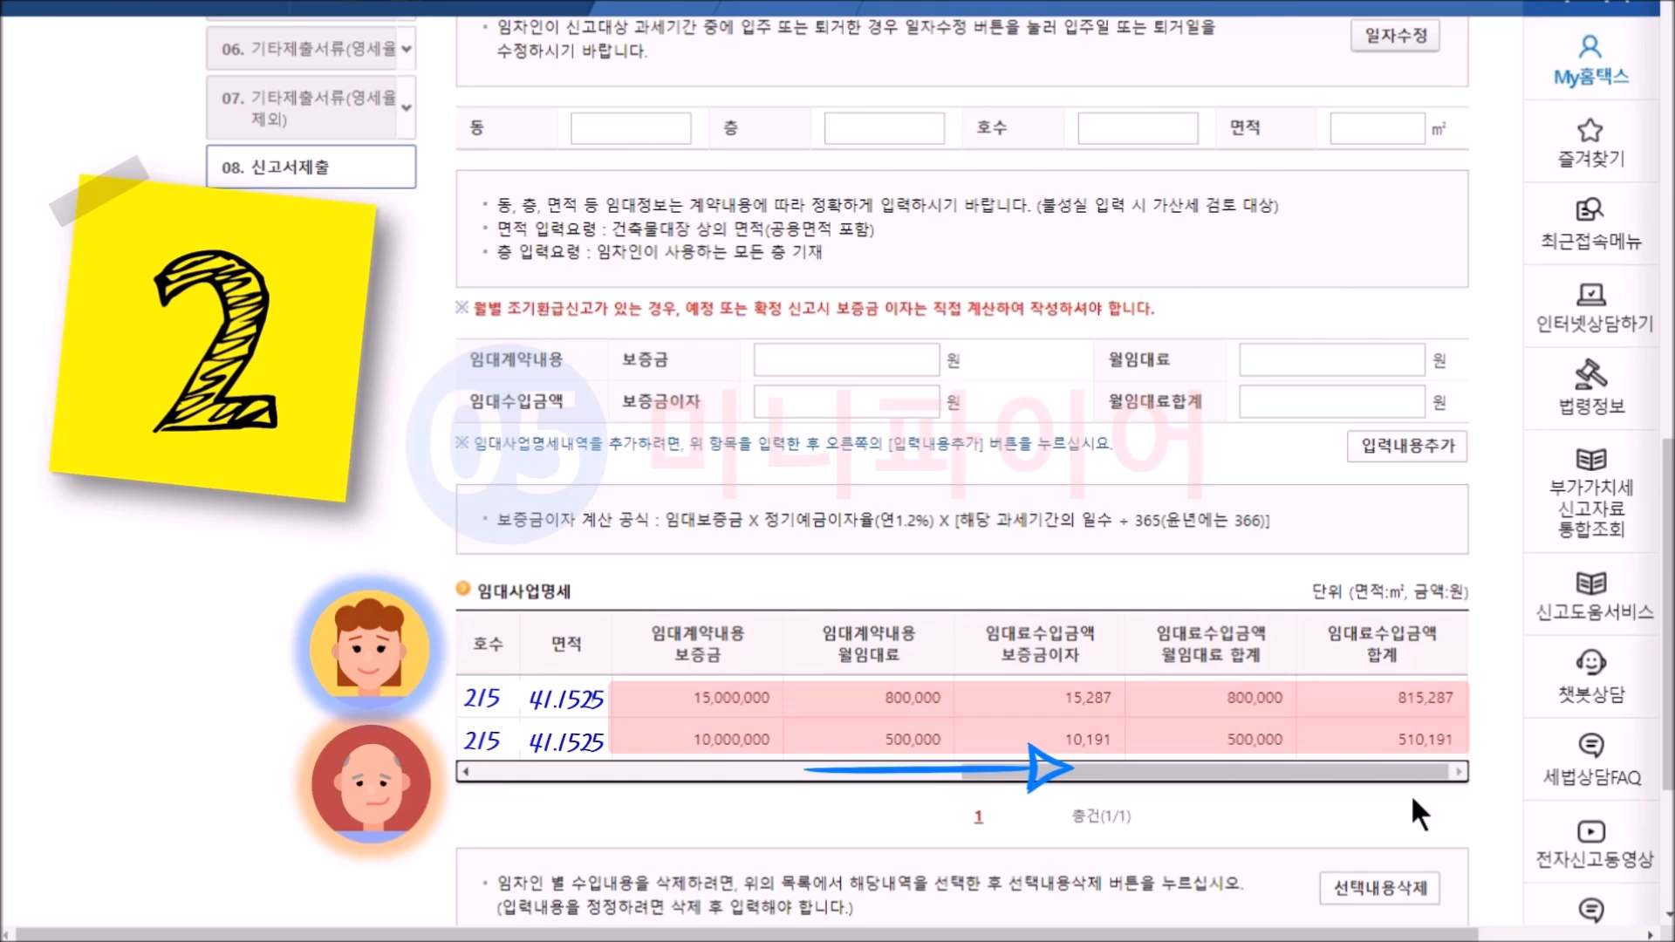
left_click(912, 769)
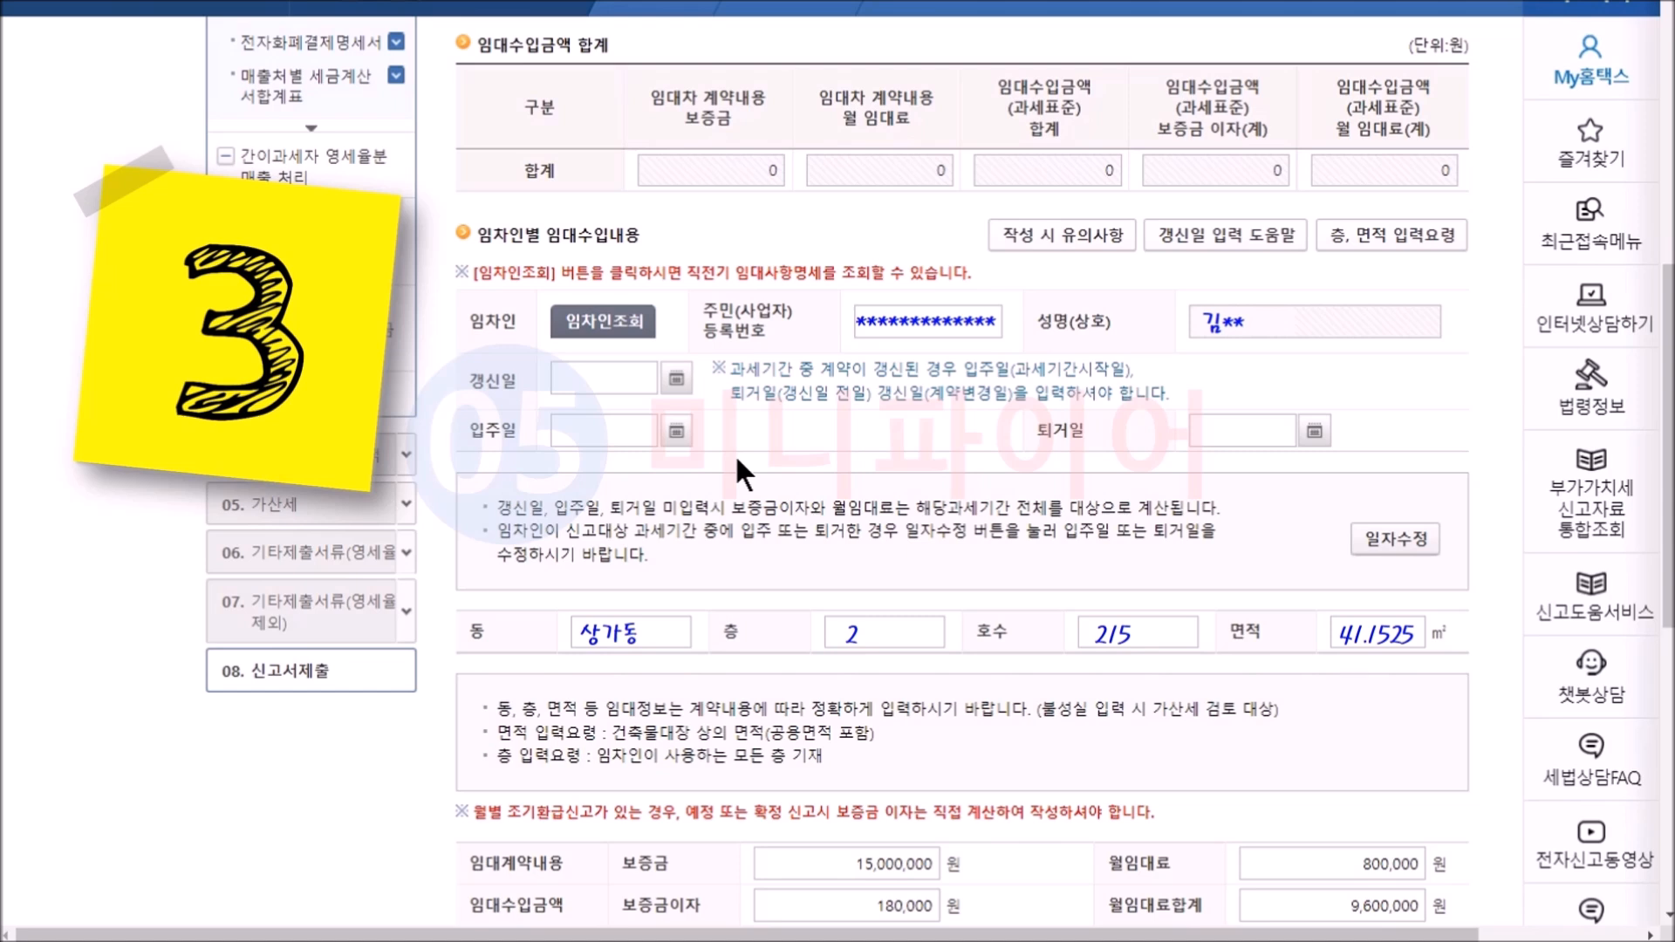
Set the existing contract's move-in date to 2021-01-01 and its move-out date to 2021-01-31
left_click(675, 432)
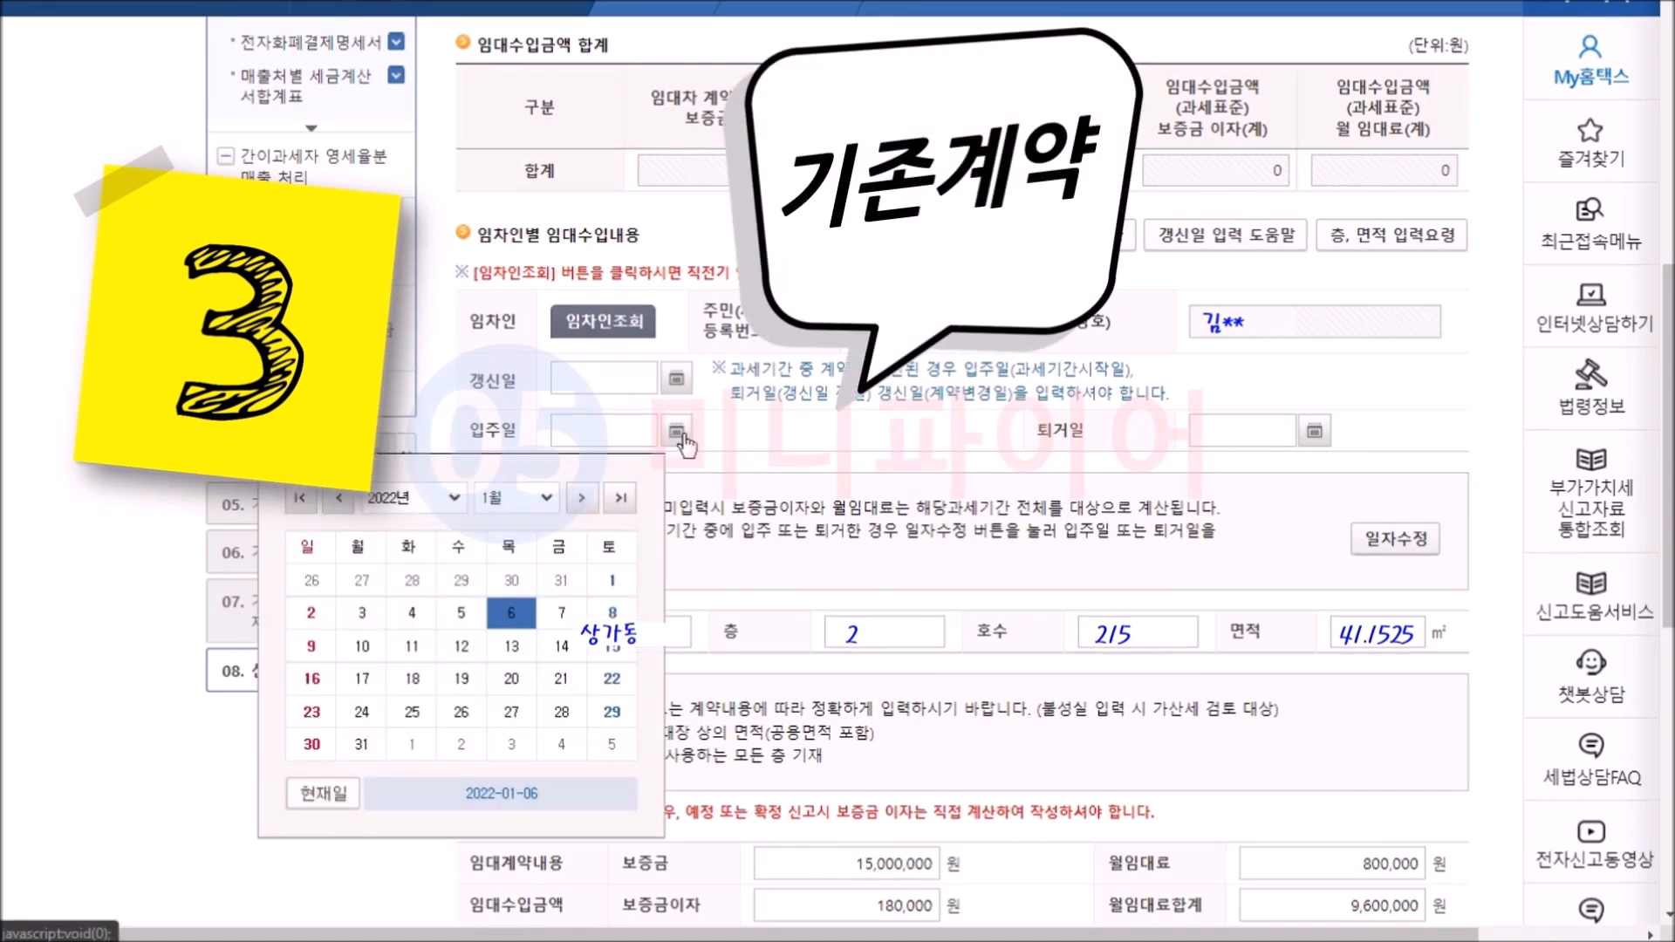
left_click(454, 499)
left_click(411, 886)
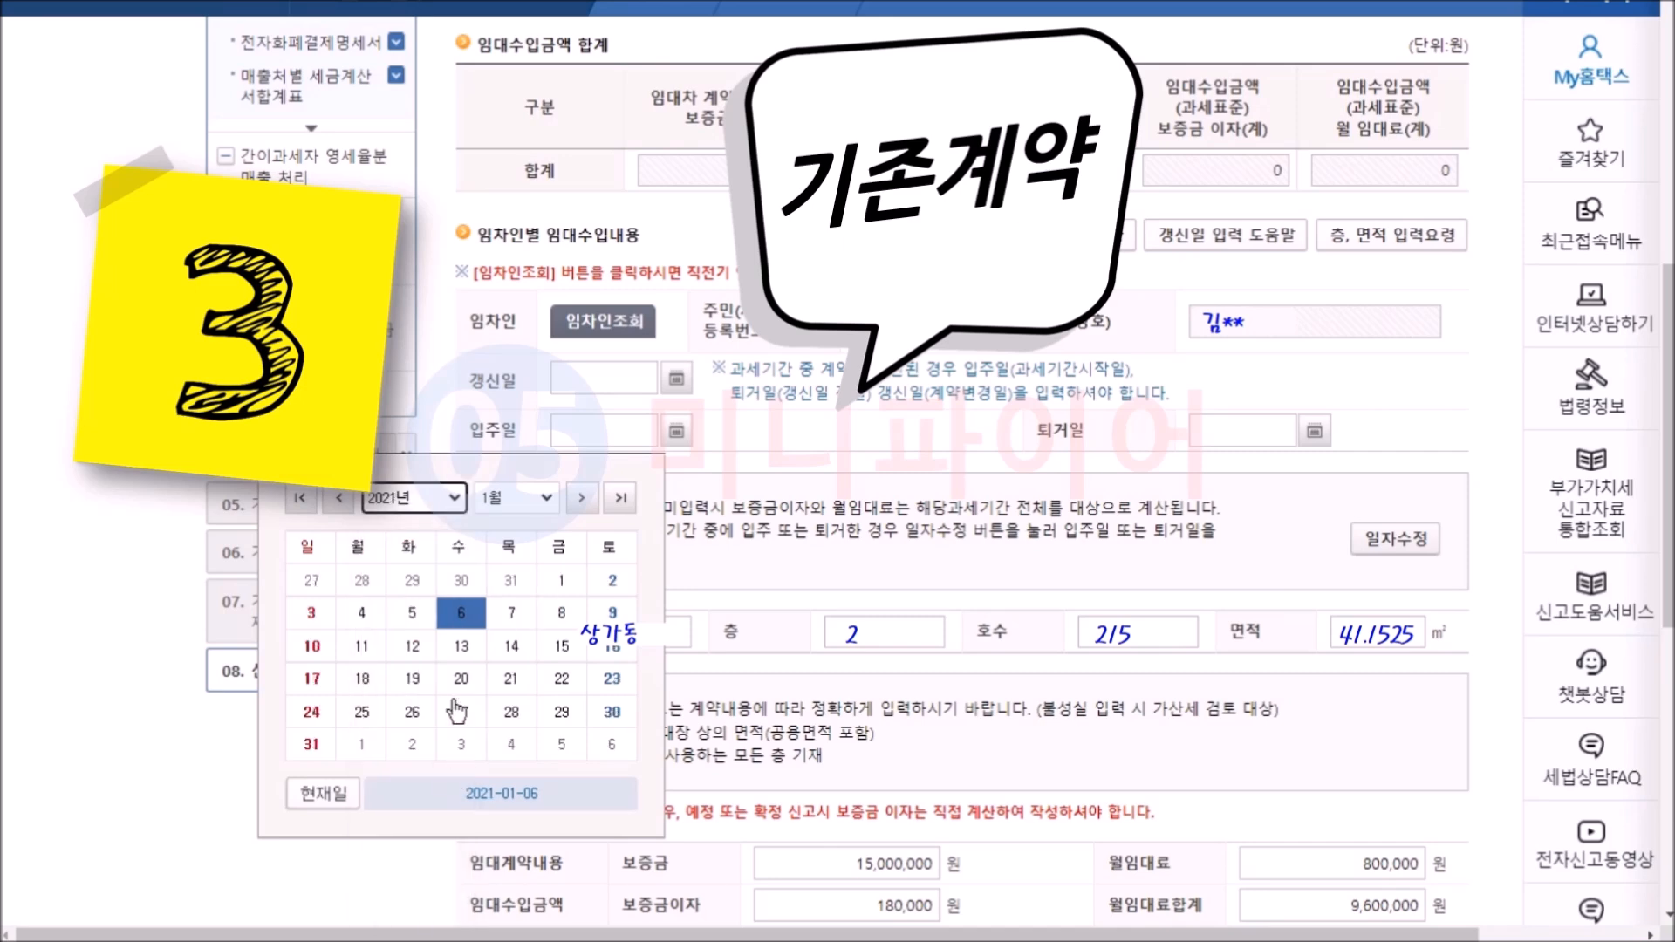
left_click(561, 581)
left_click(1319, 432)
left_click(991, 494)
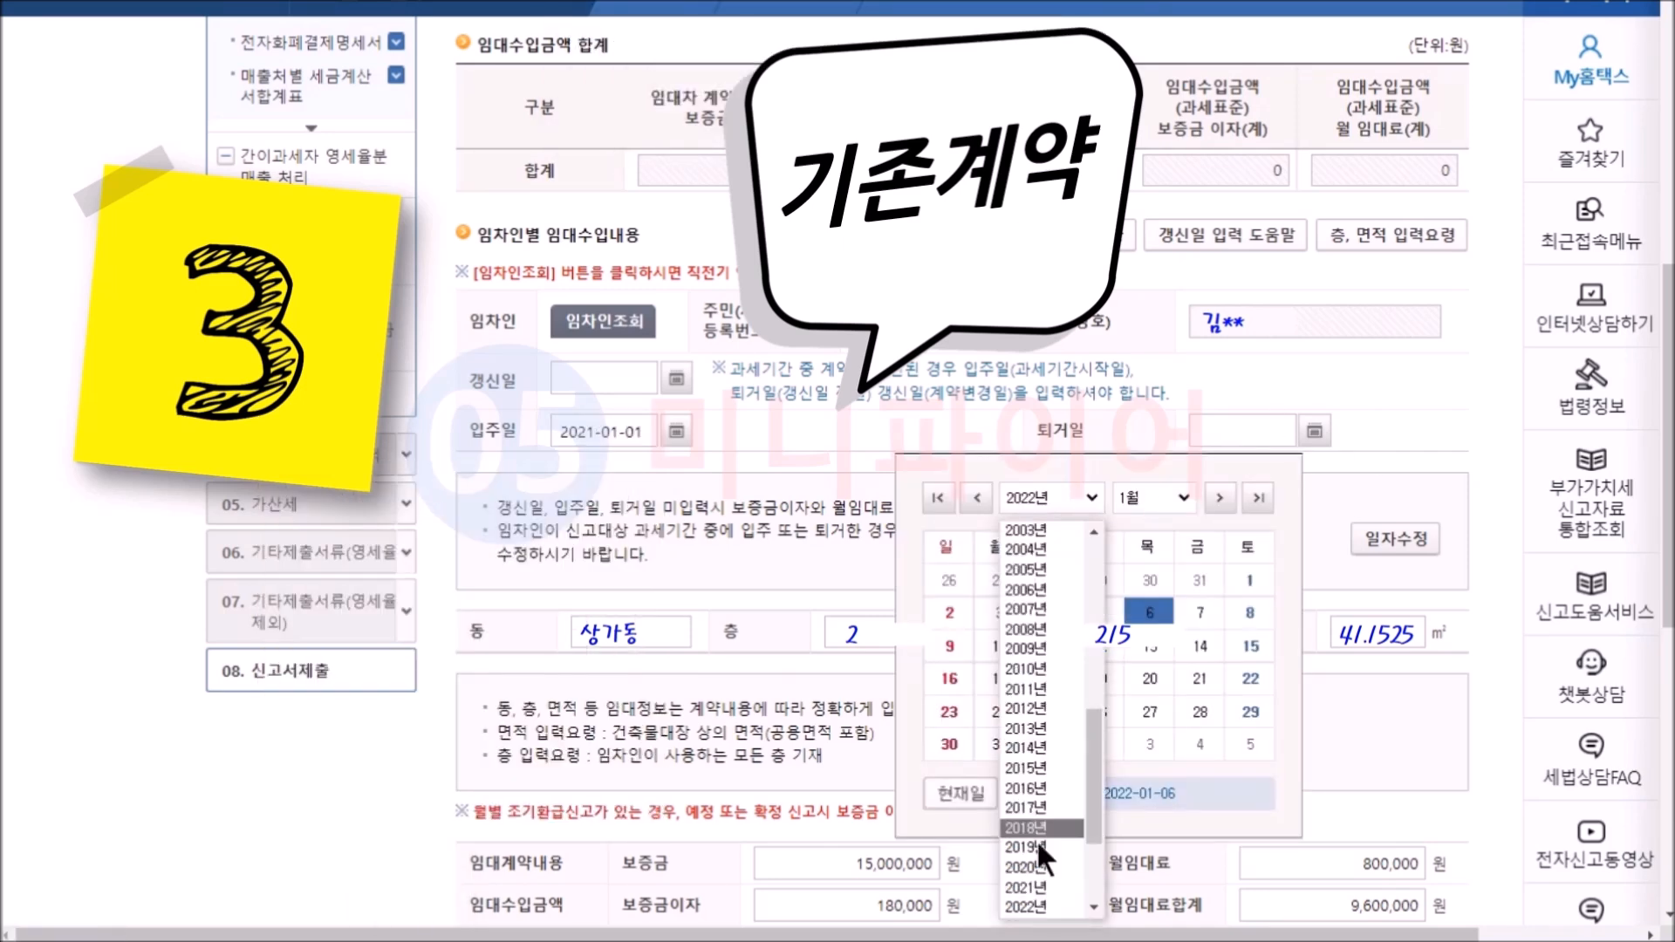
left_click(1026, 908)
left_click(956, 754)
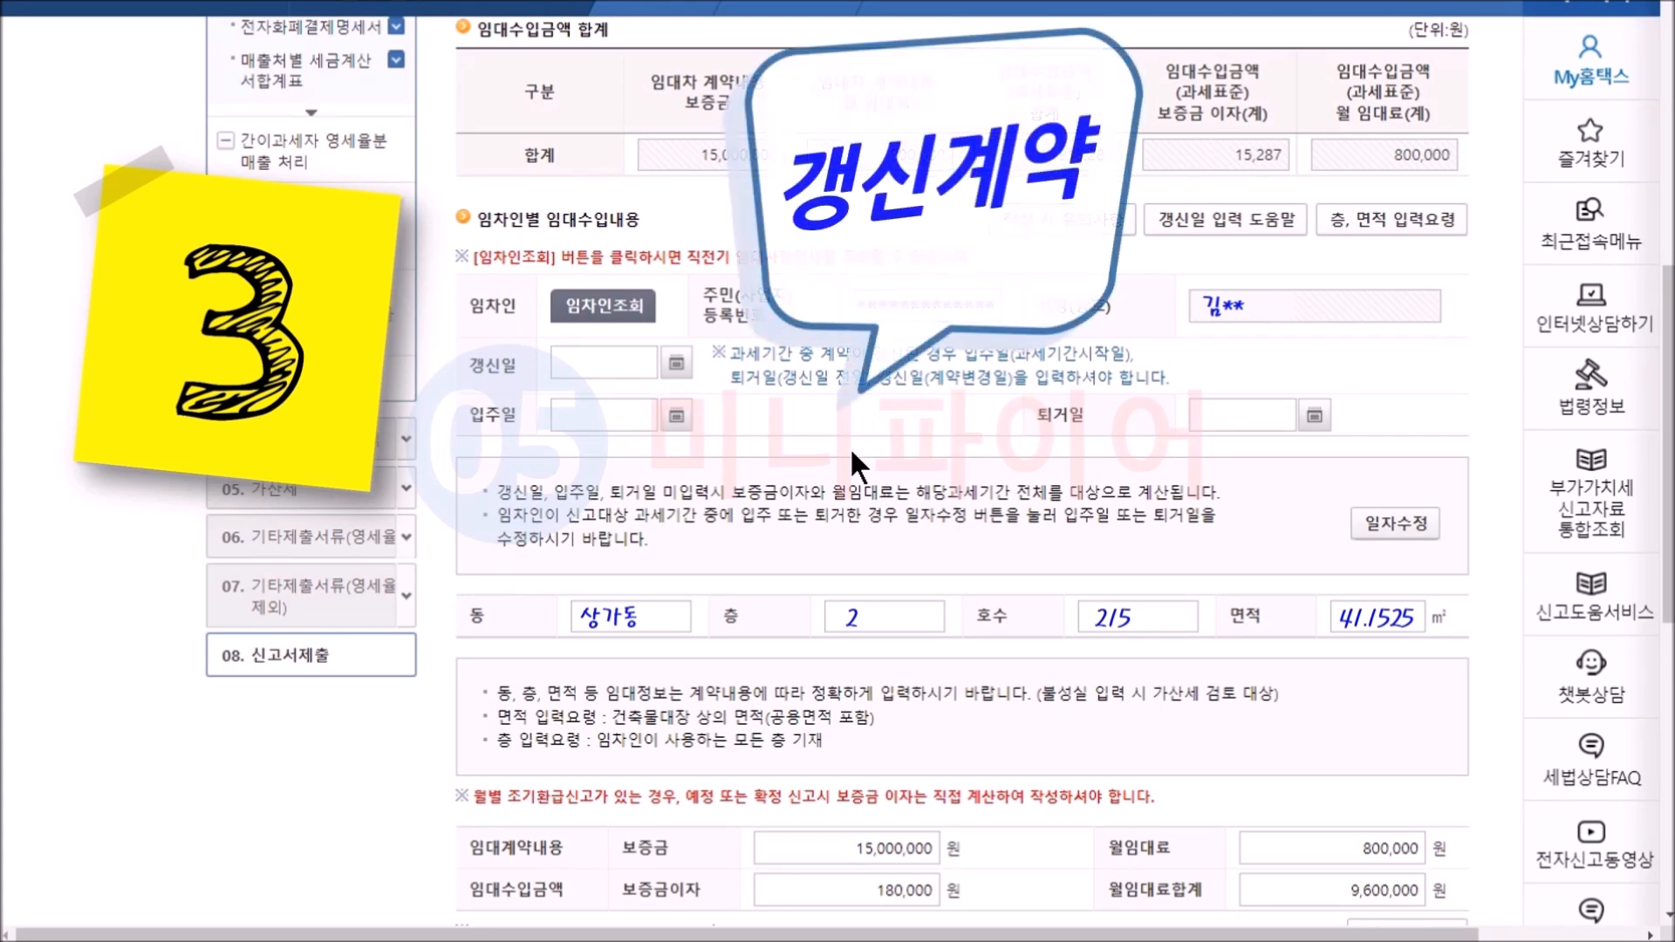
Set both the renewal date and the move-in date of the renewed contract to 2021-02-01, accepting automatic rent calculation
left_click(680, 363)
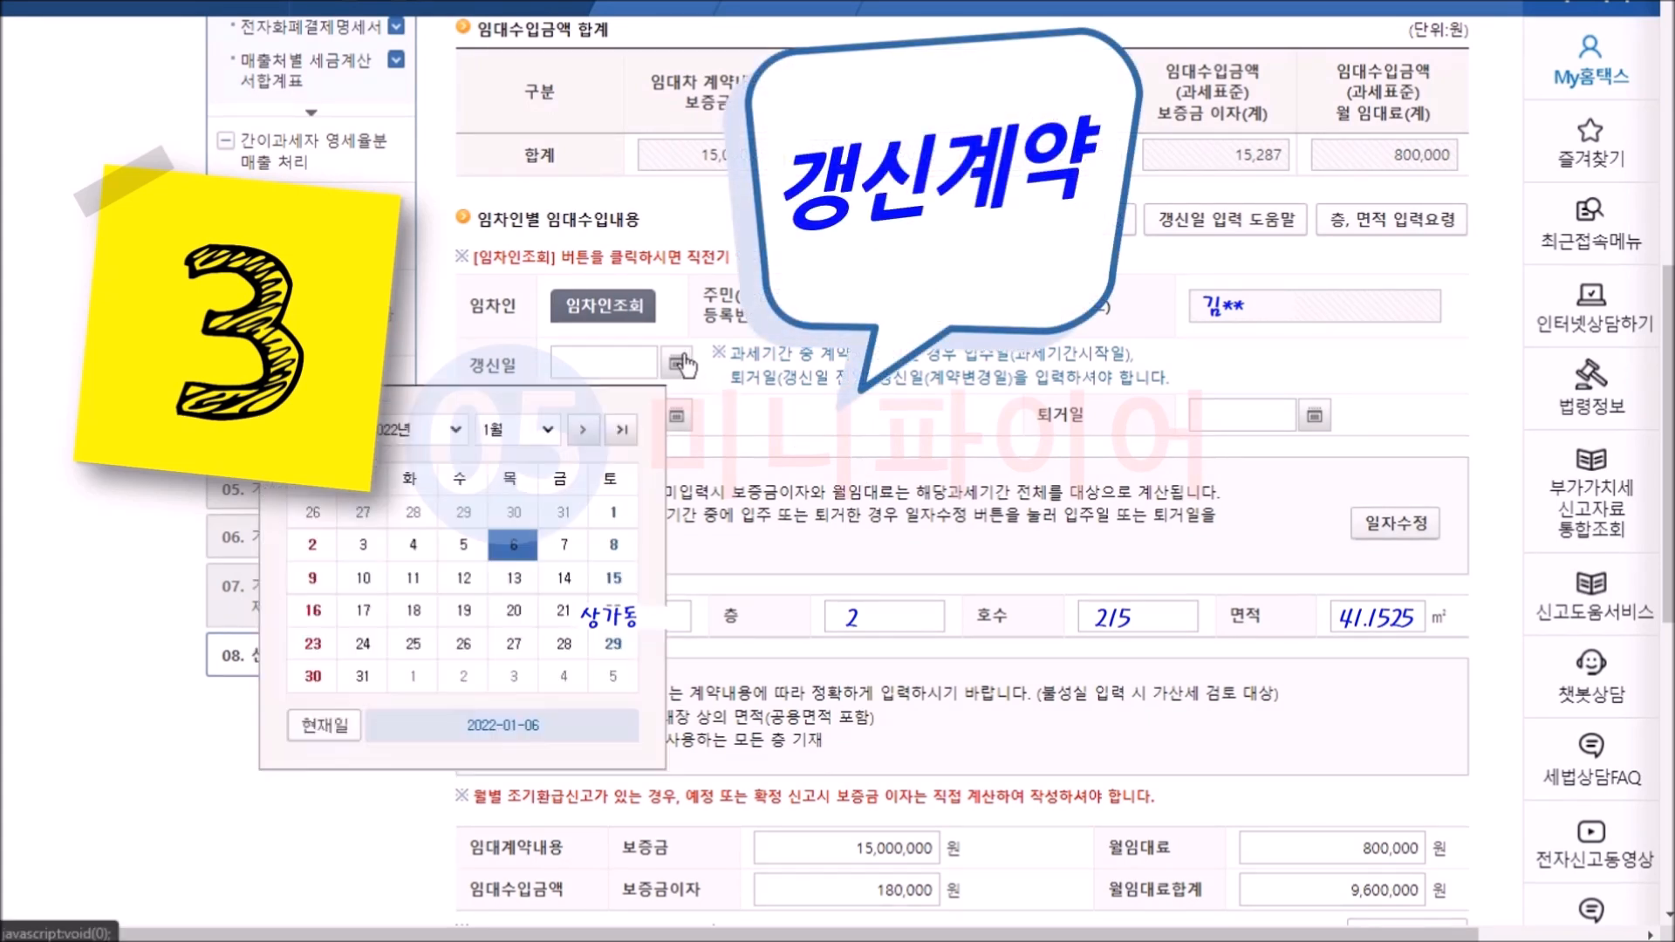
left_click(455, 428)
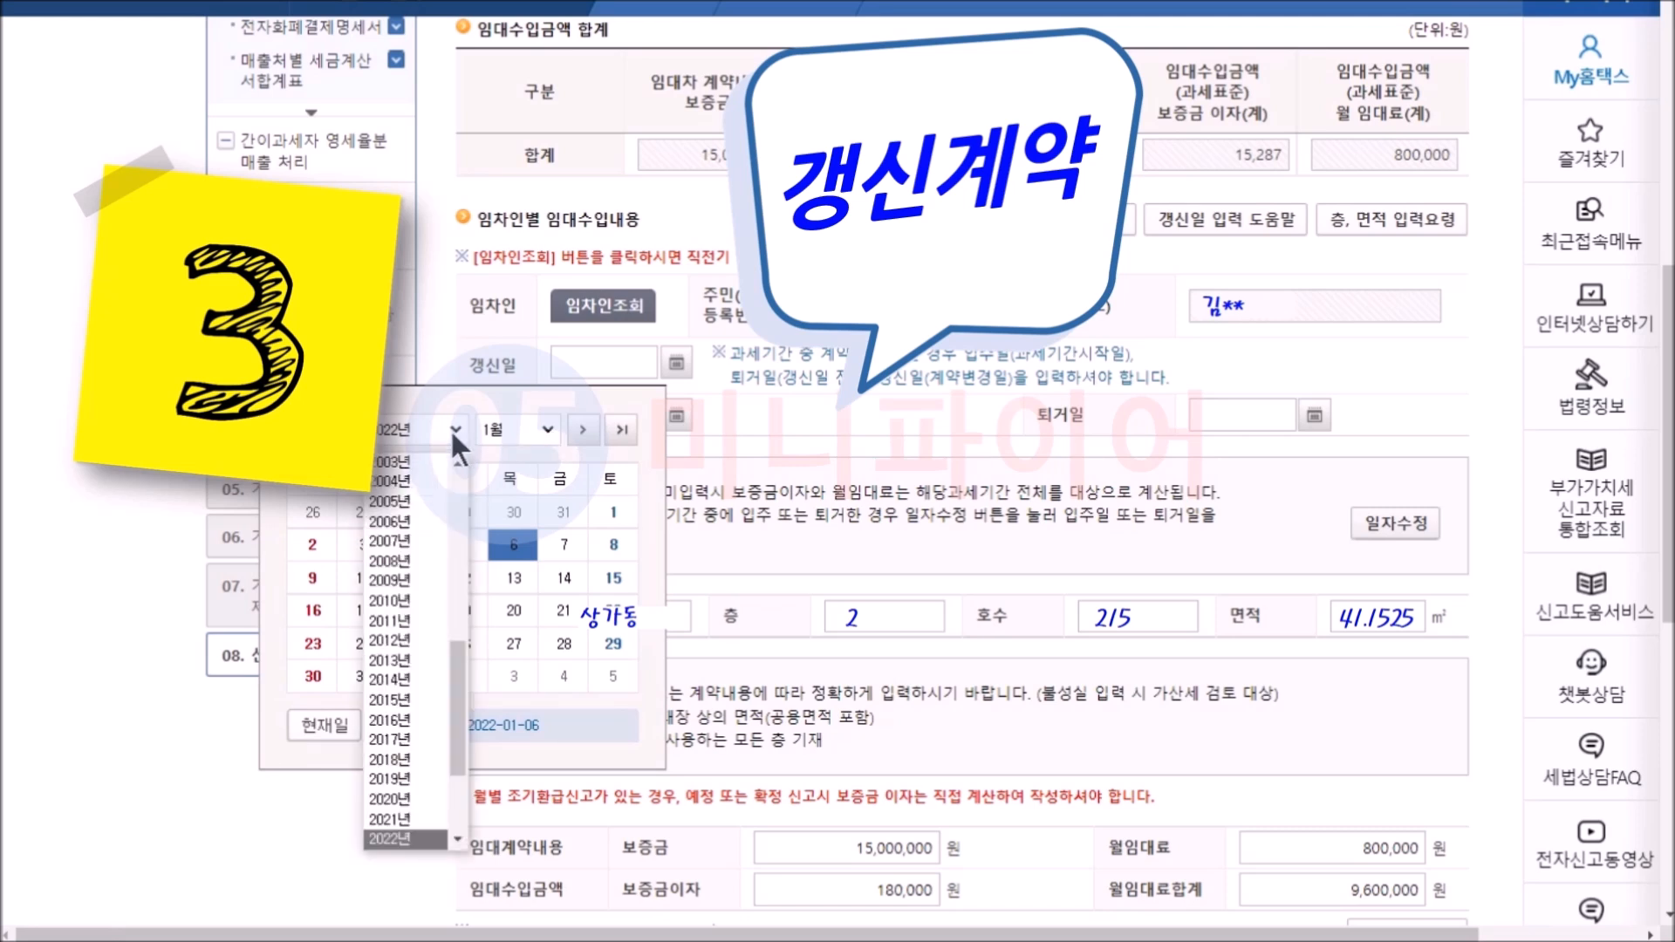
left_click(400, 814)
left_click(542, 430)
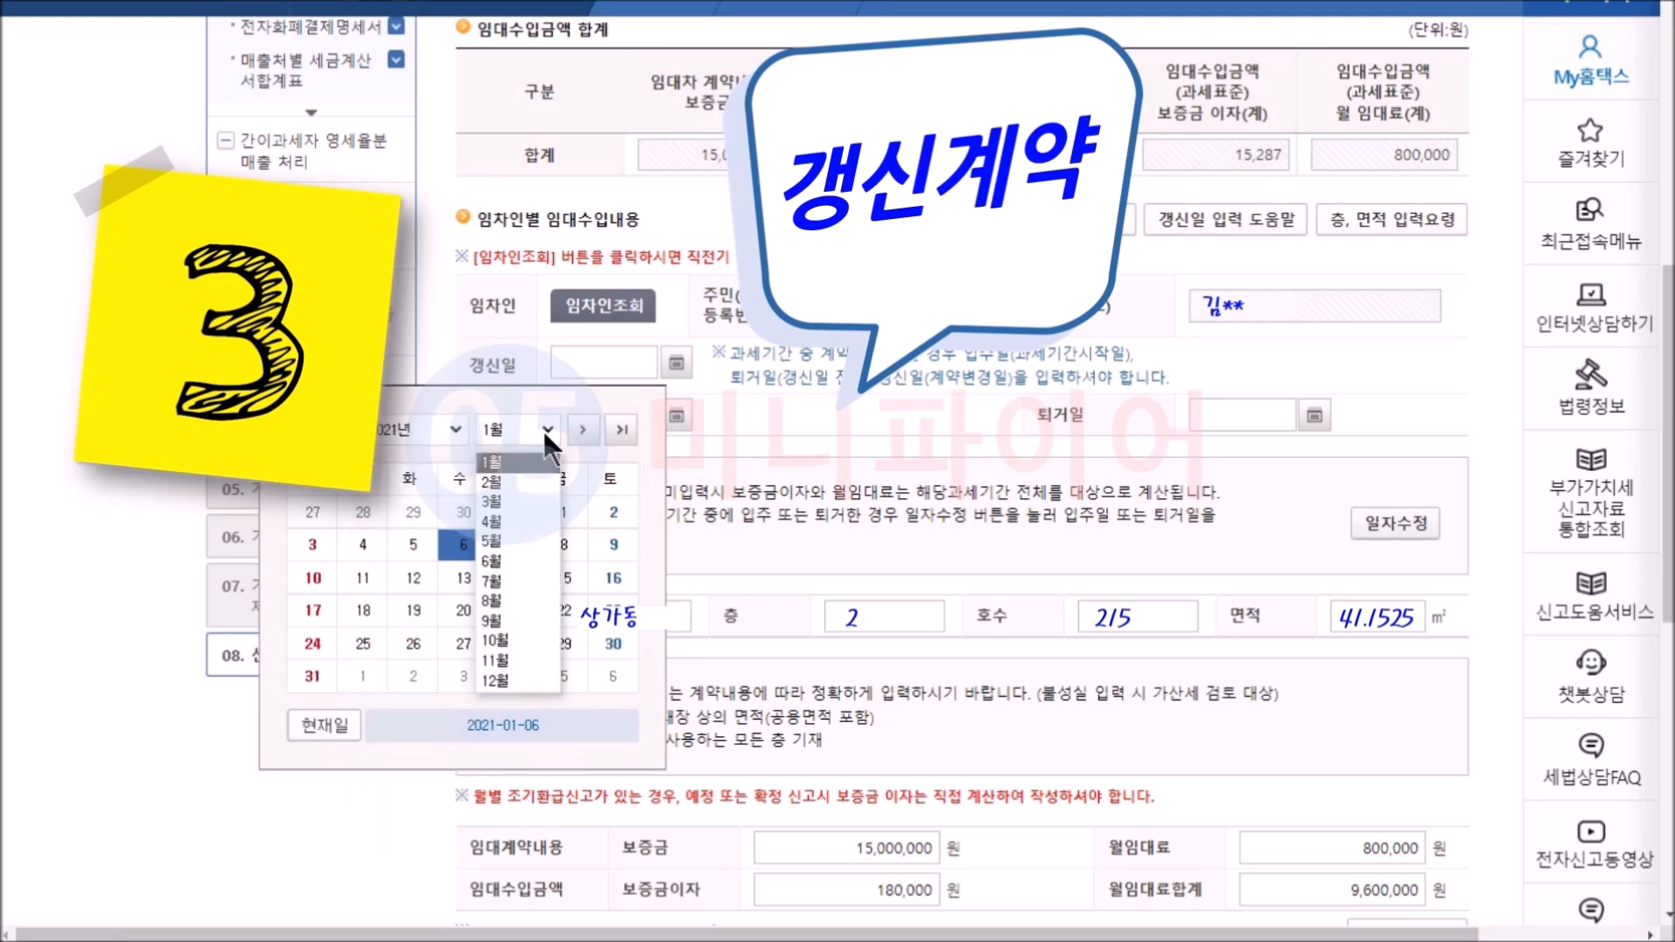
left_click(528, 478)
key("Tab")
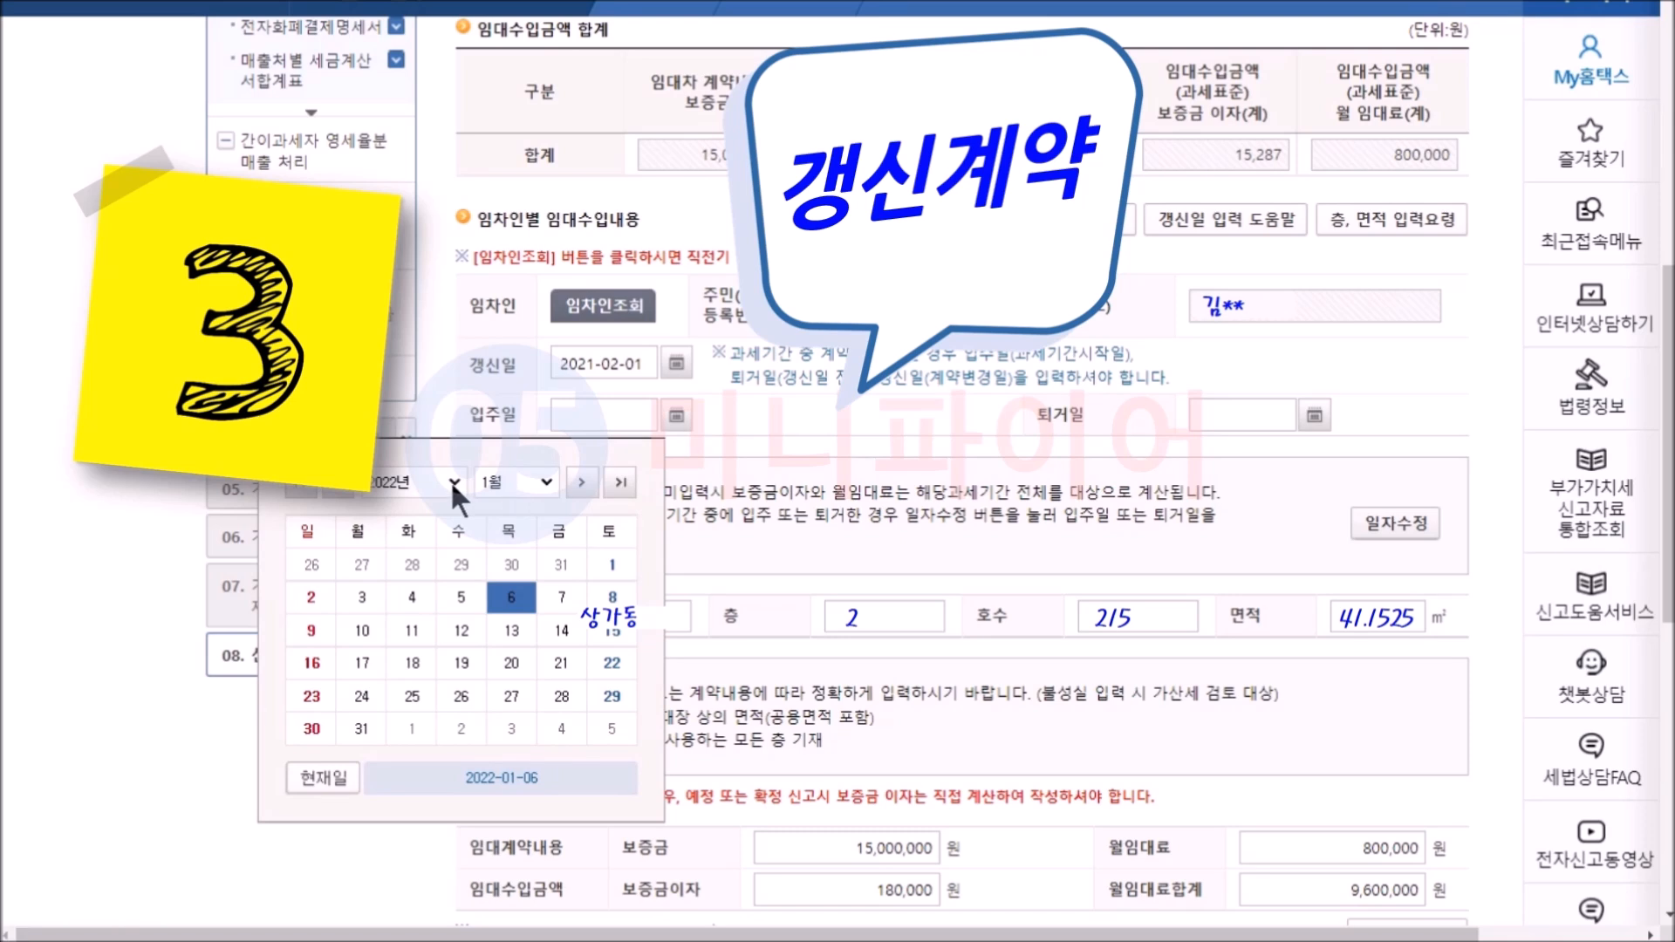
left_click(977, 75)
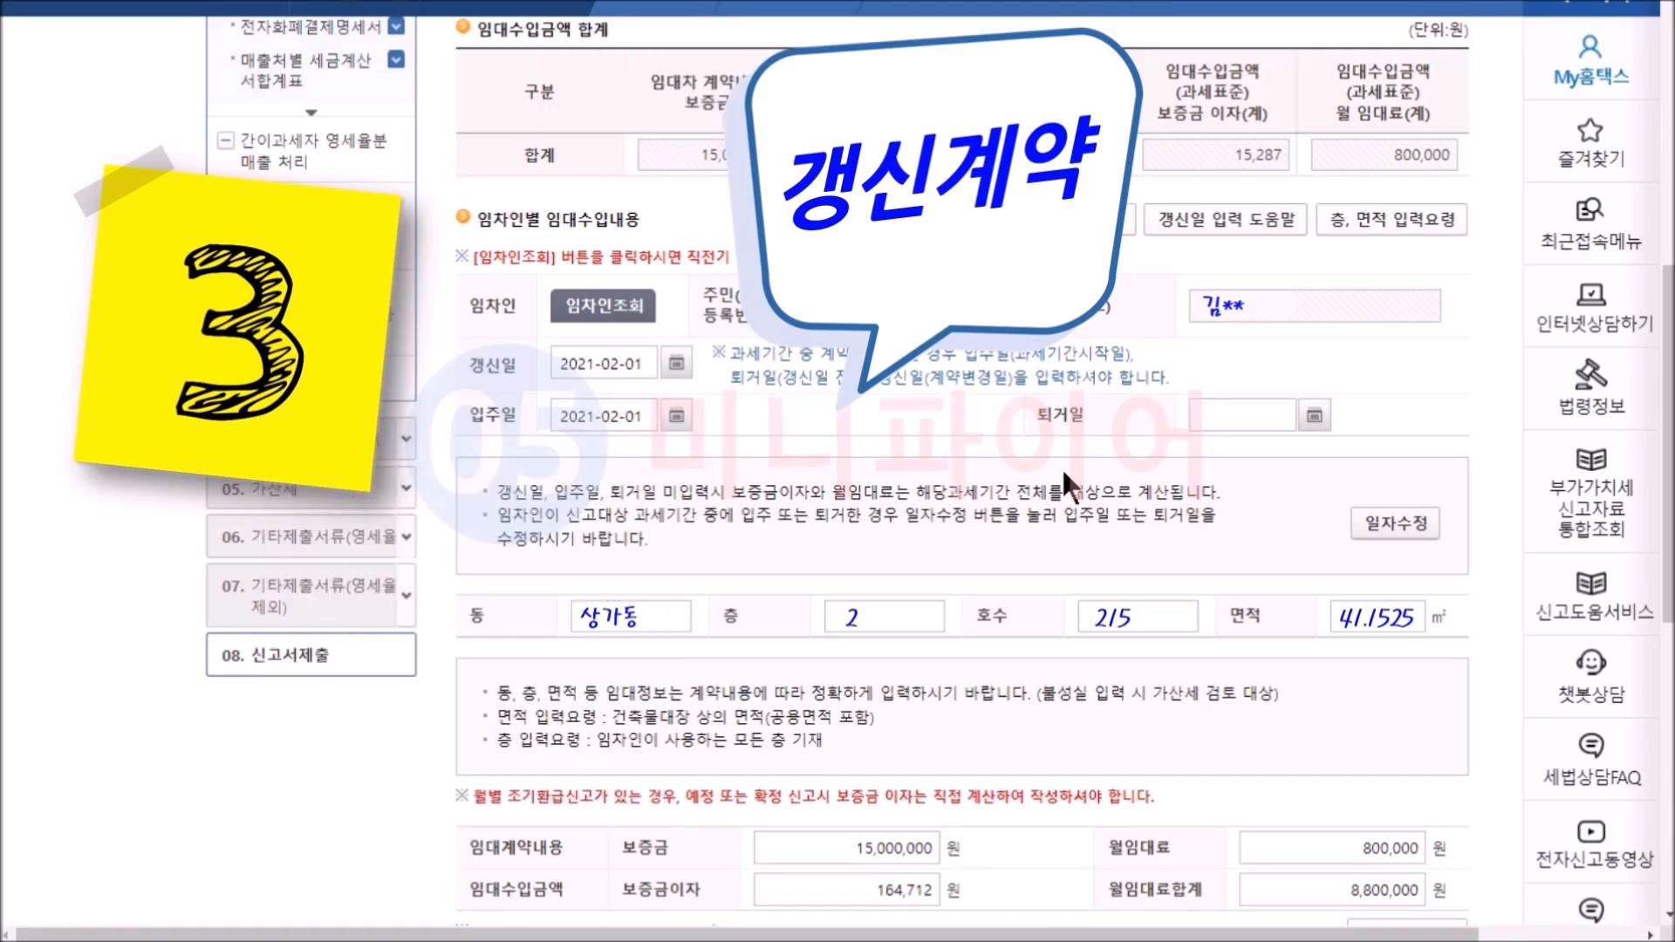
Set the renewed contract's move-out date to 2021-12-31 and add the entry to the rental business statement
left_click(1306, 420)
left_click(1072, 485)
left_click(1039, 867)
left_click(1161, 483)
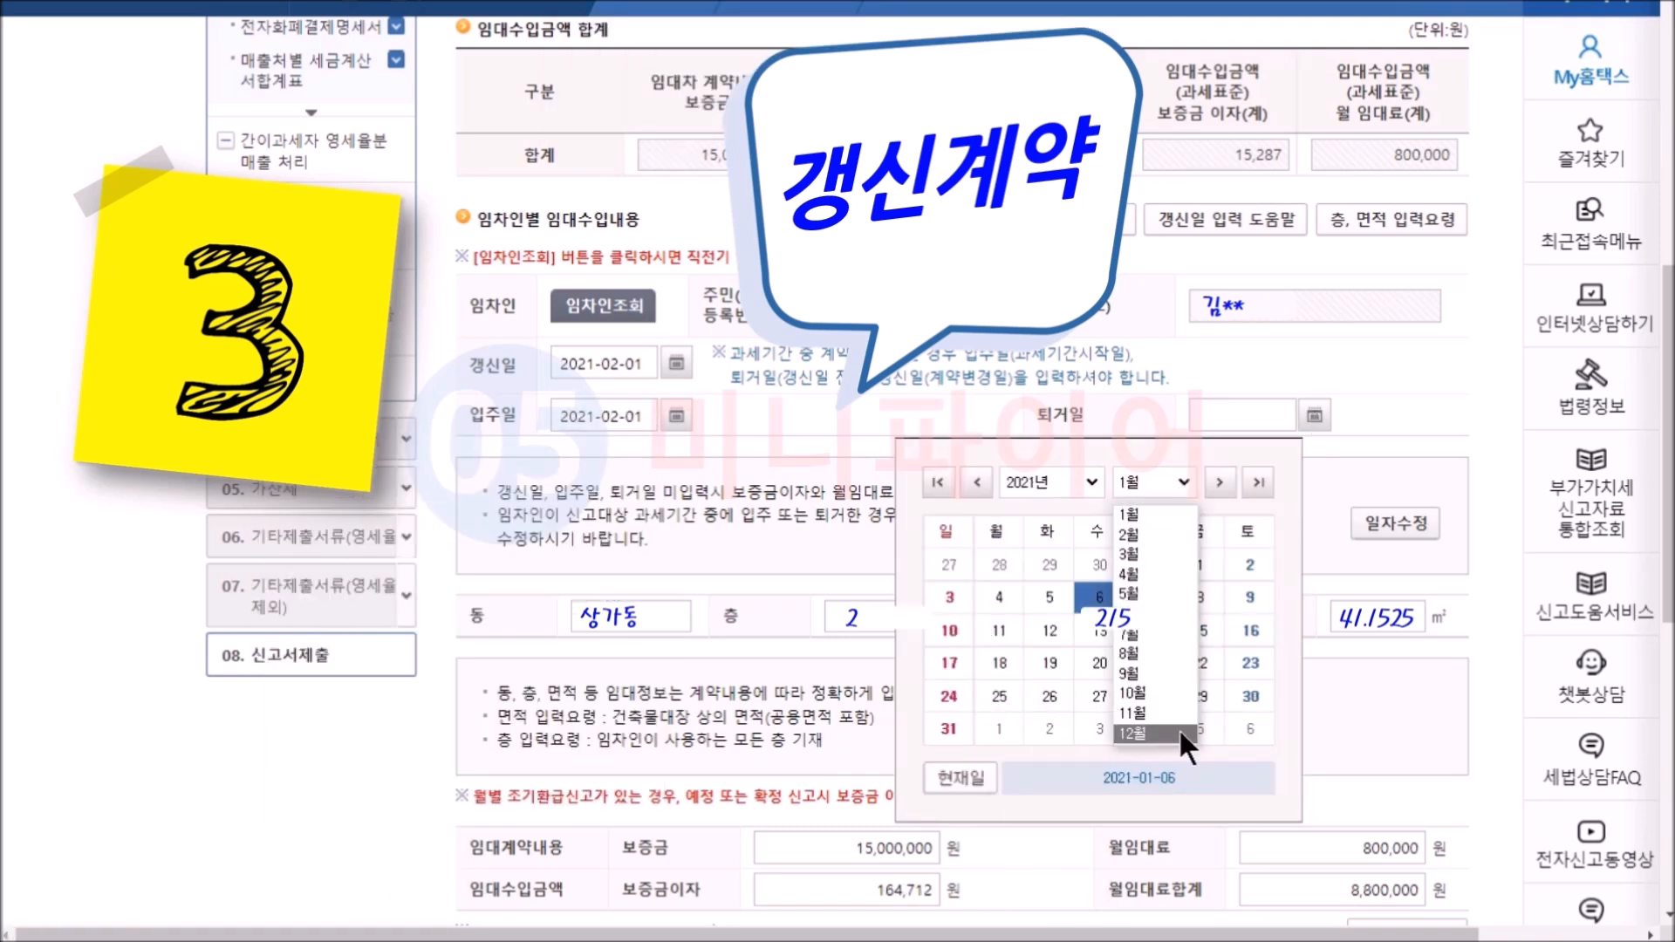
left_click(1147, 732)
left_click(1199, 695)
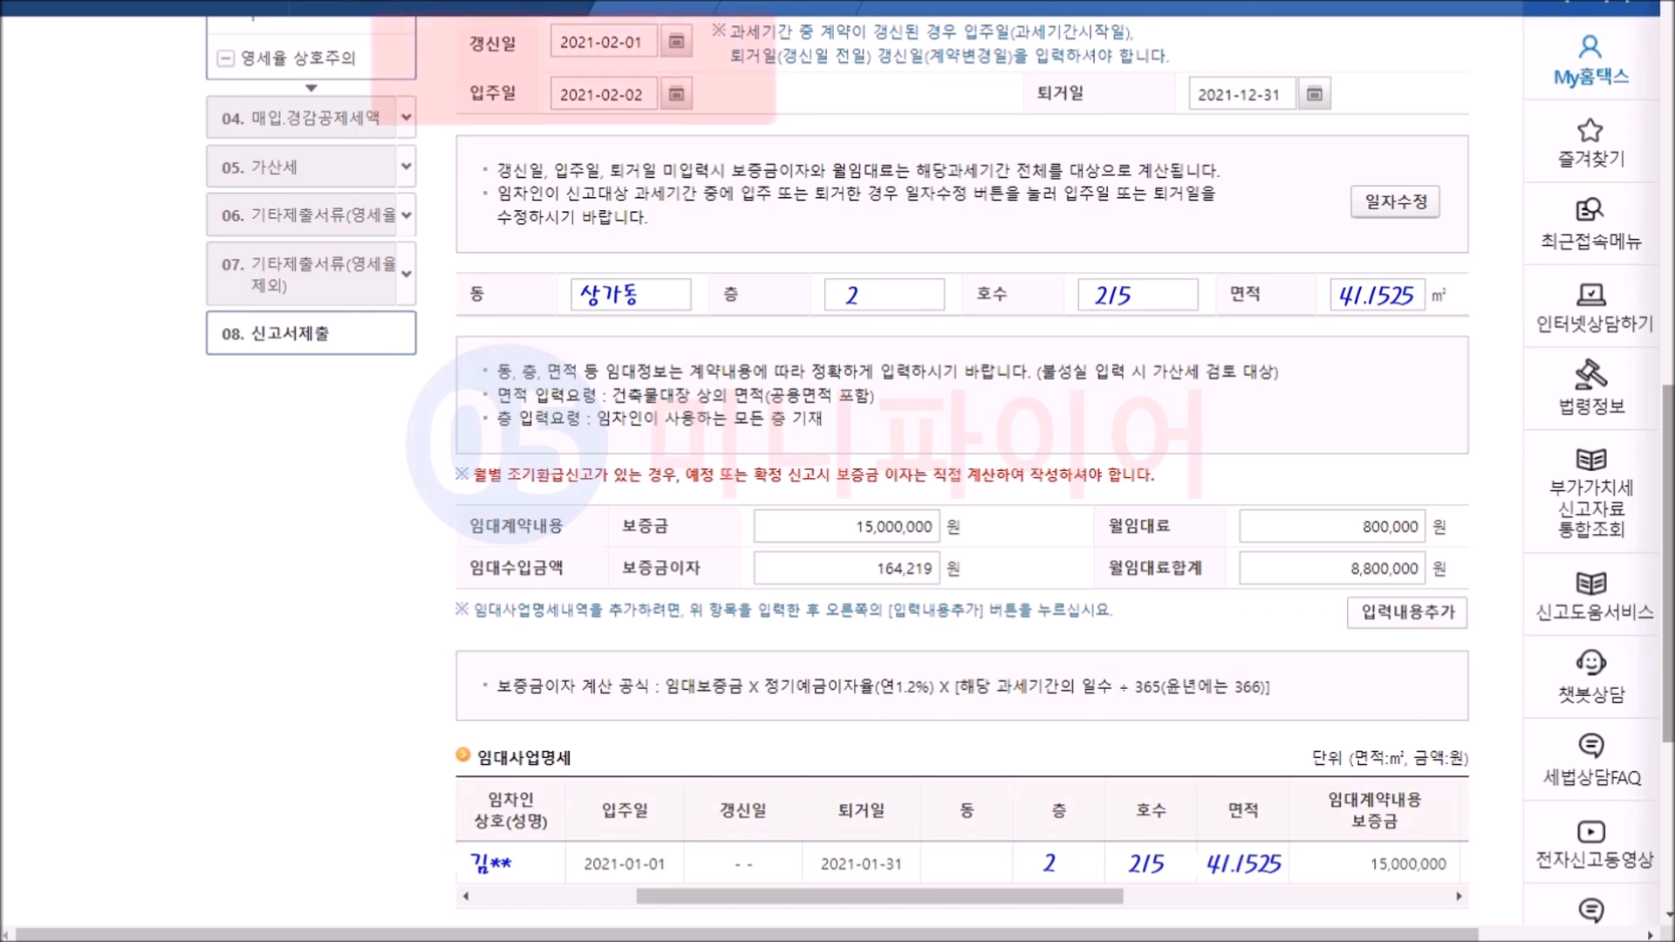
left_click(1455, 616)
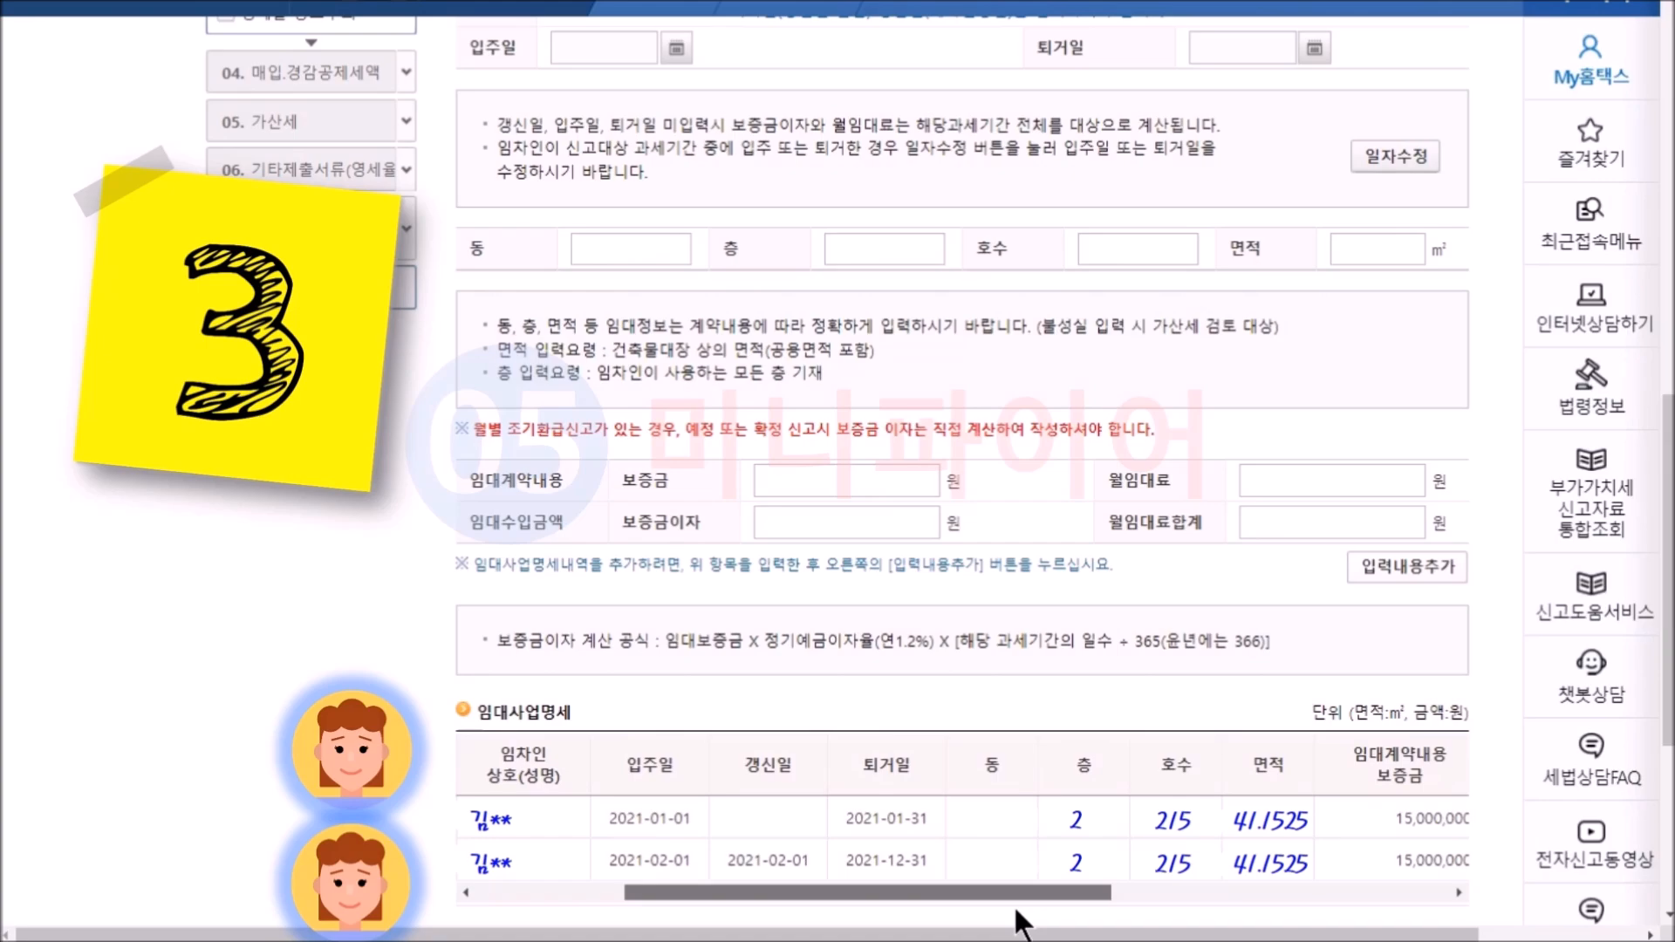
left_click_drag(1013, 907, 1352, 898)
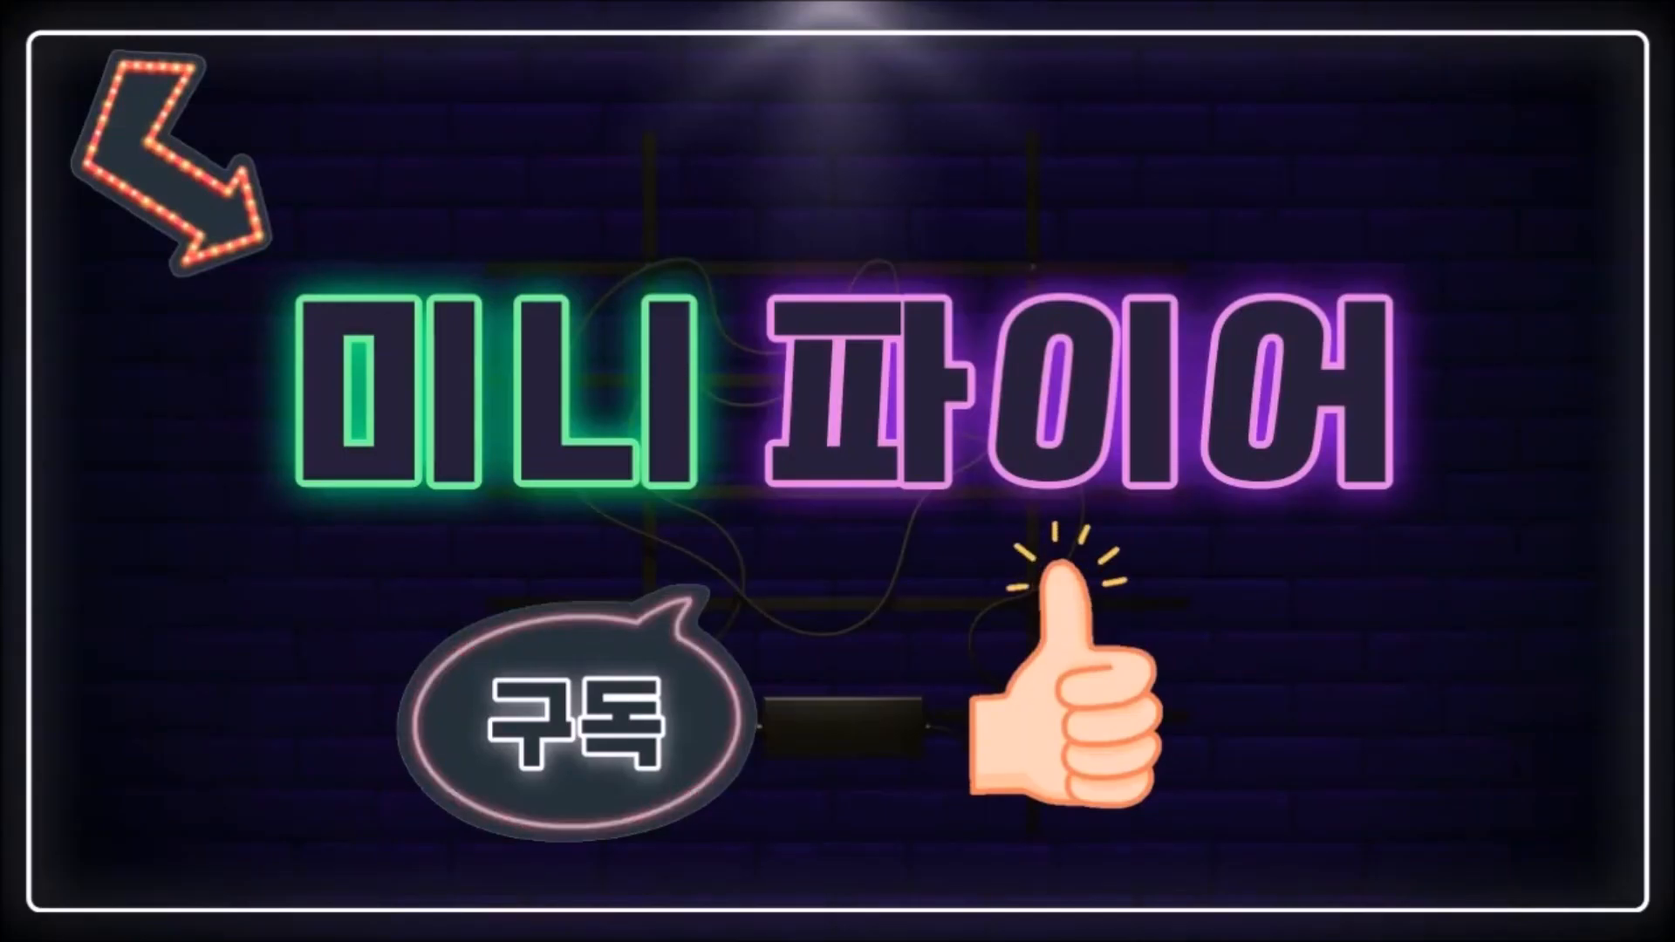